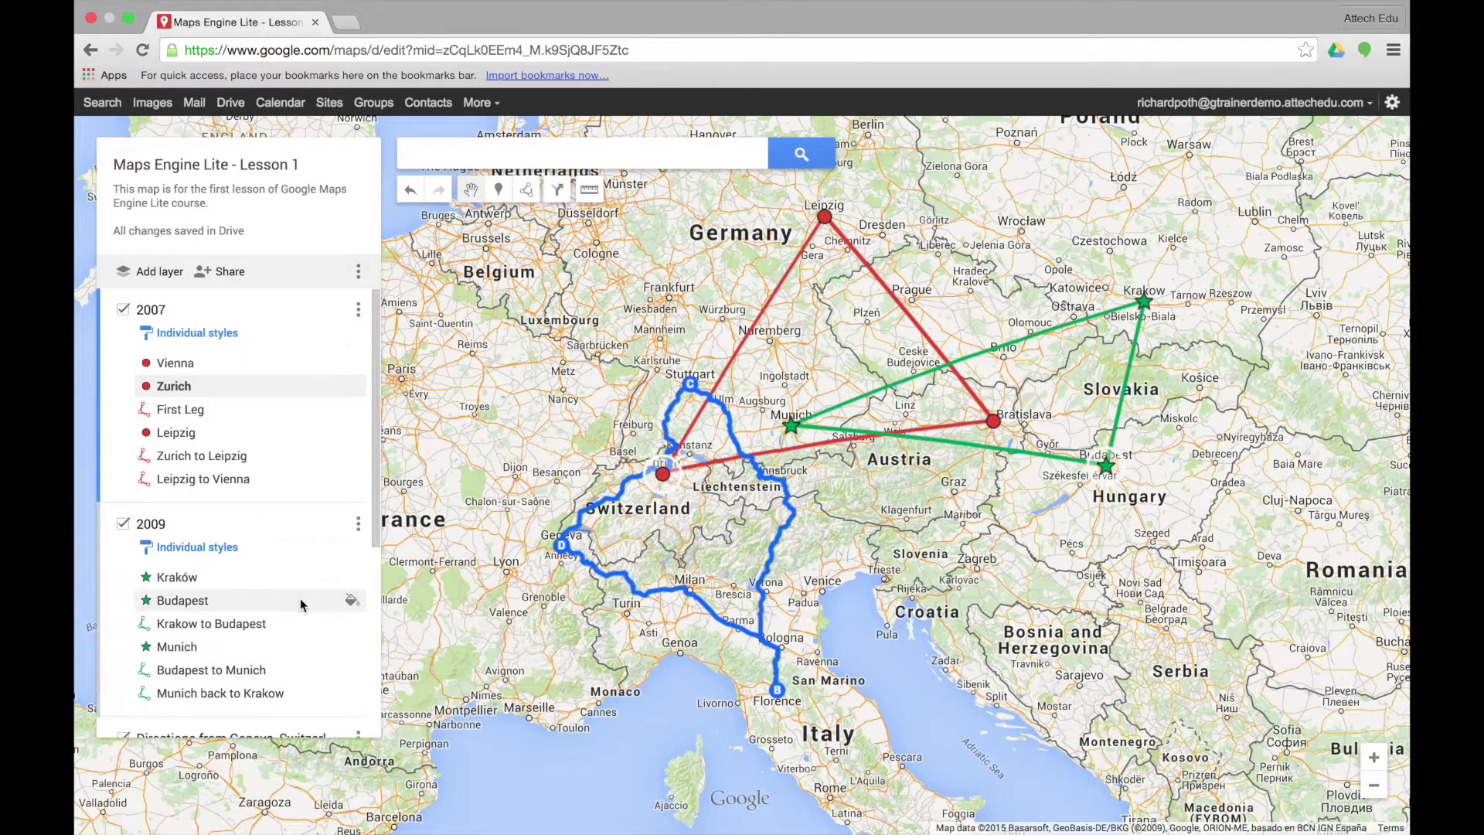
# Make the Untitled layer active, then pan the map slightly to recentre the routes.
pyautogui.scroll(-2, 300, 598)
pyautogui.scroll(-4, 299, 606)
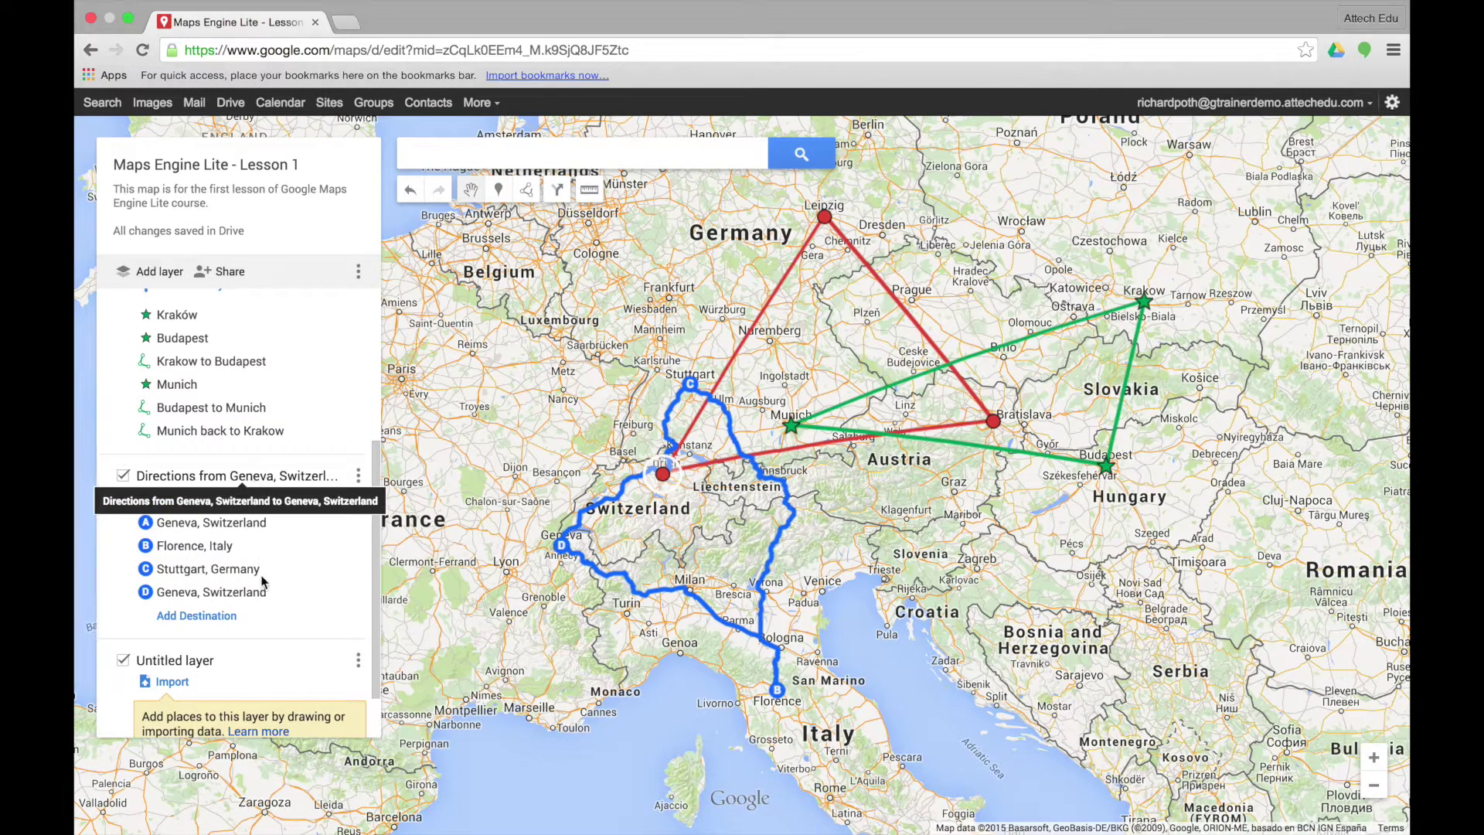
pyautogui.click(232, 664)
pyautogui.scroll(-1, 232, 664)
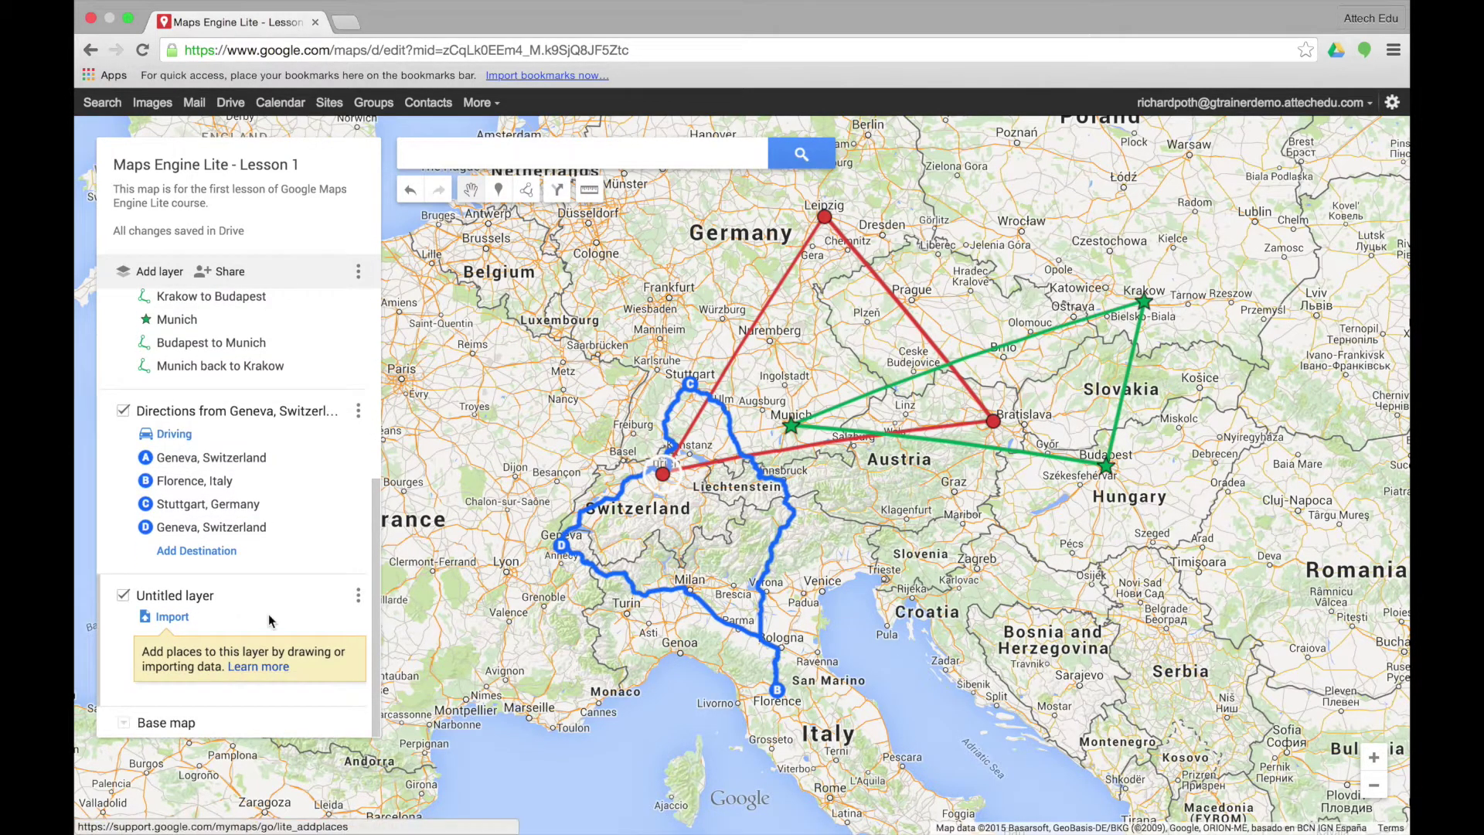
pyautogui.scroll(7, 268, 615)
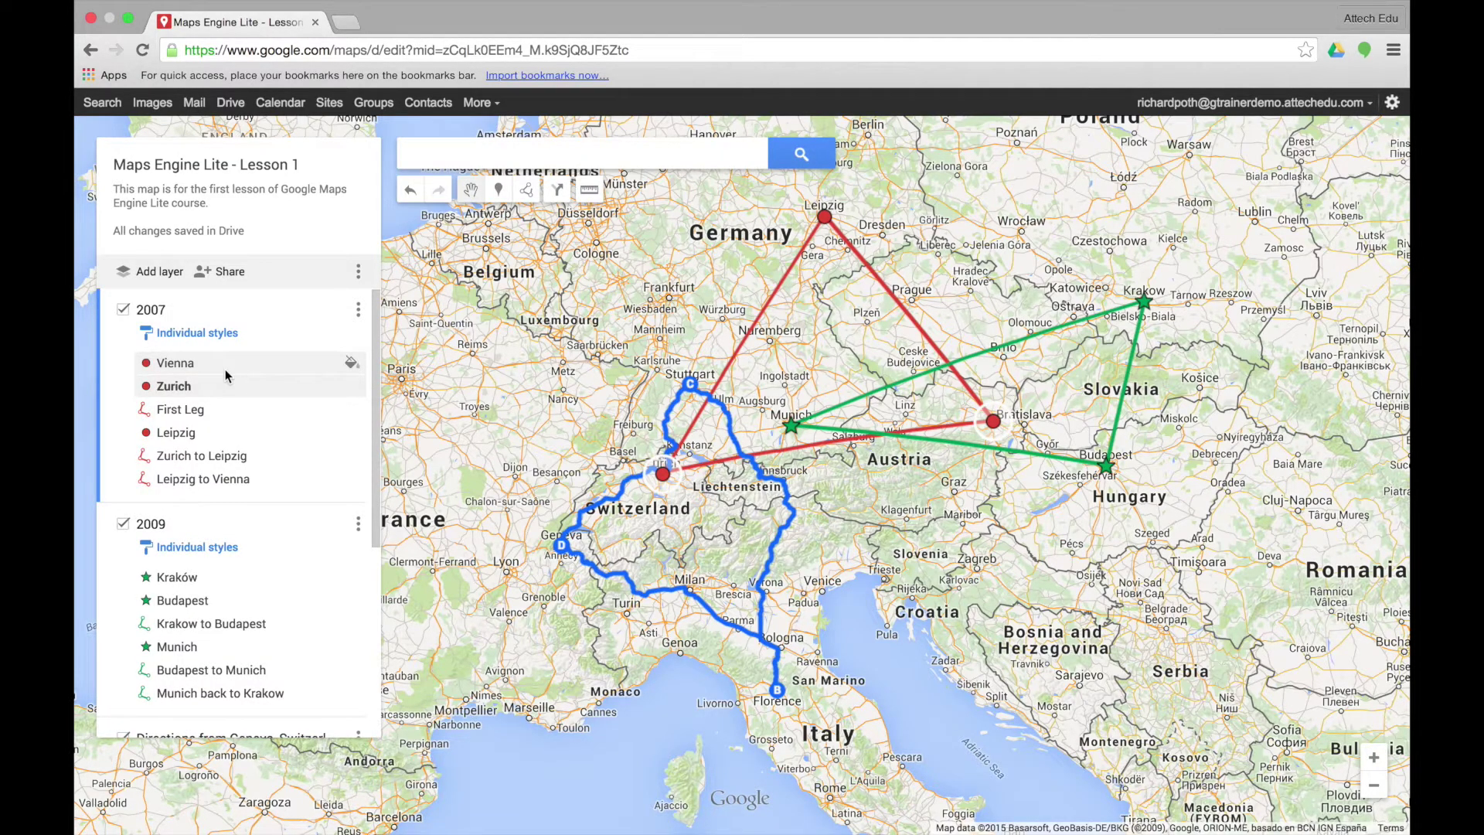
pyautogui.moveTo(958, 496); pyautogui.dragTo(907, 516)
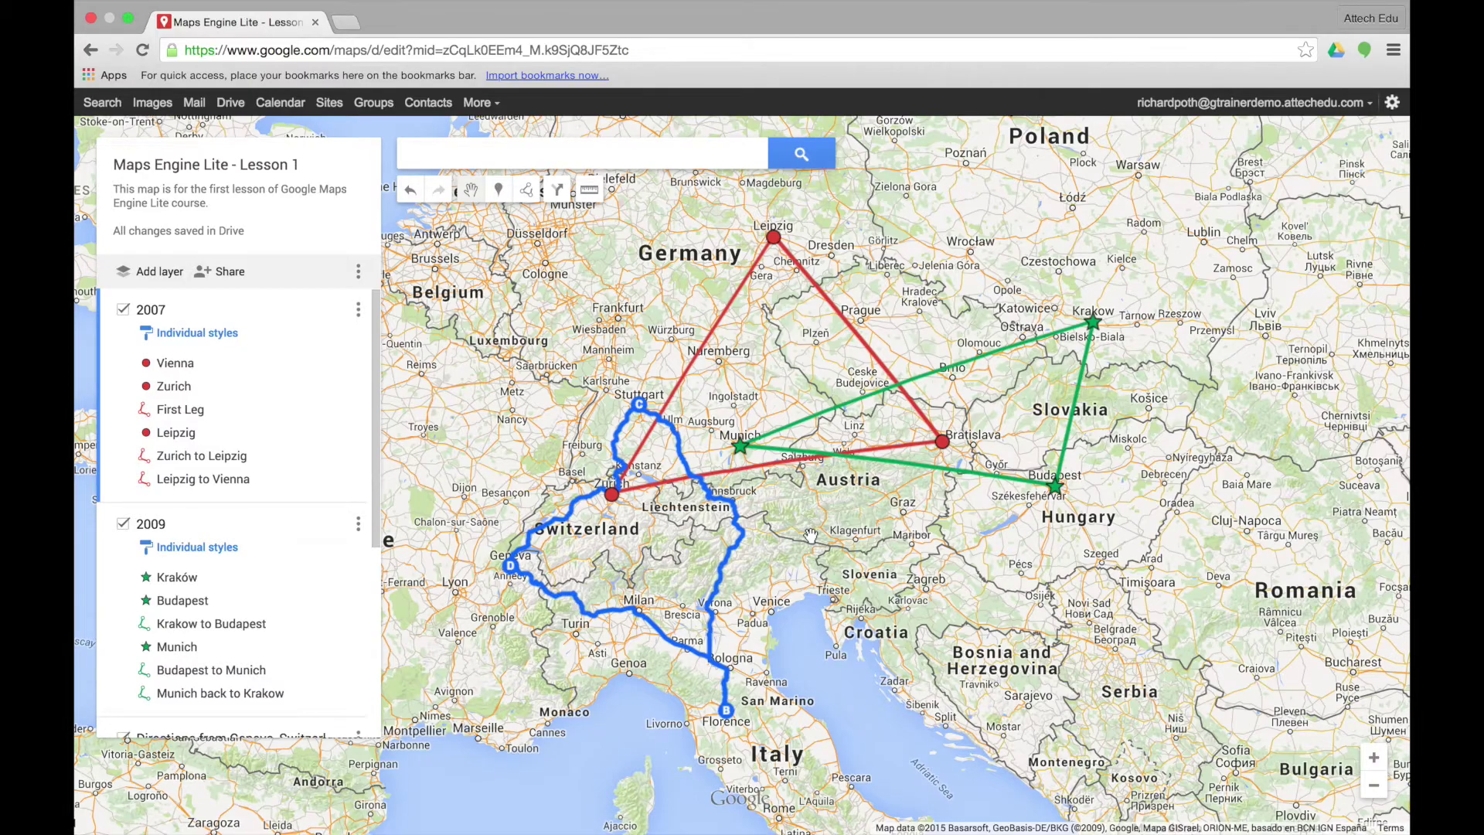
pyautogui.scroll(-2, 811, 535)
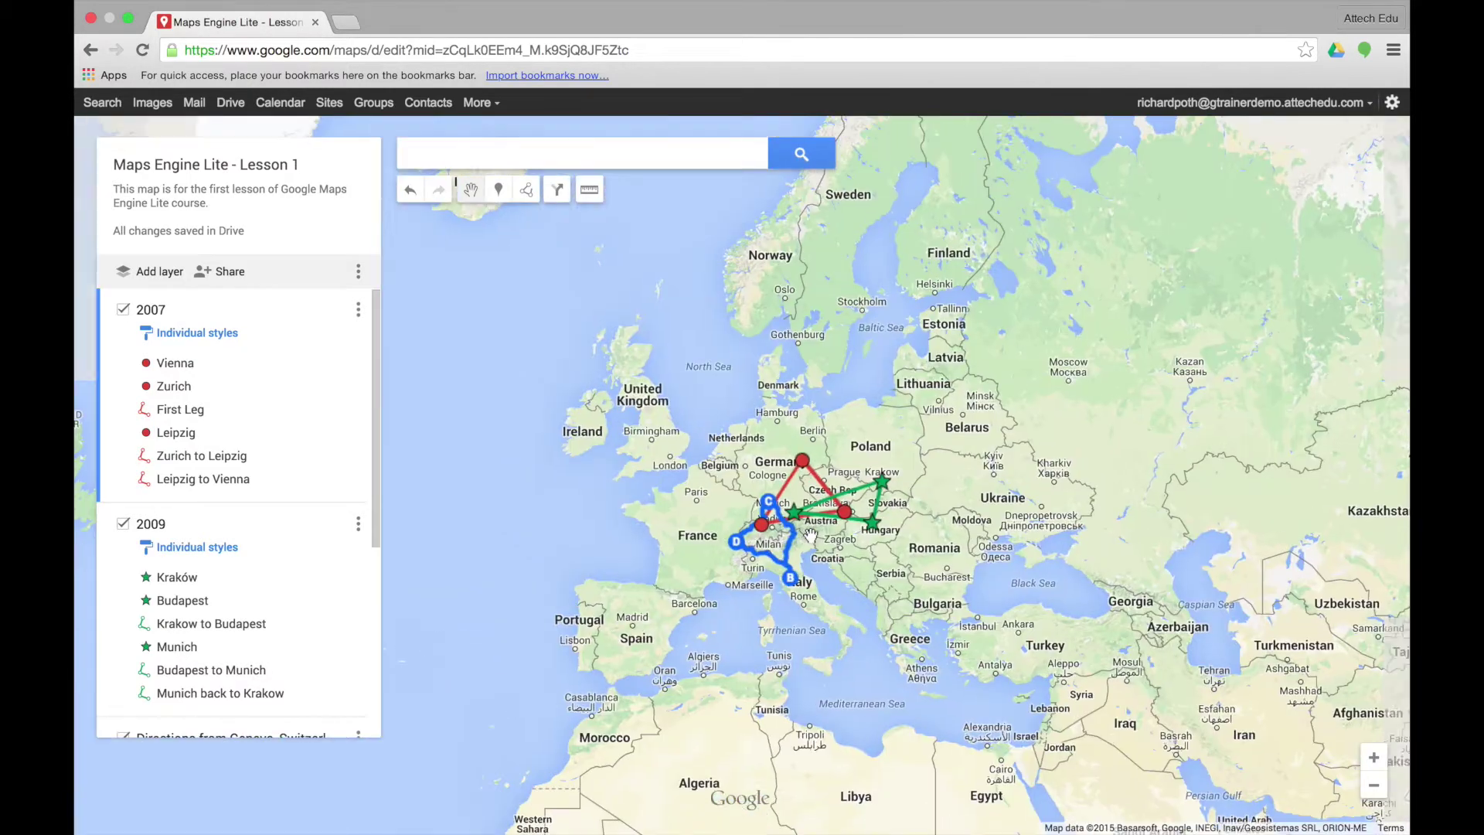
pyautogui.scroll(4, 810, 535)
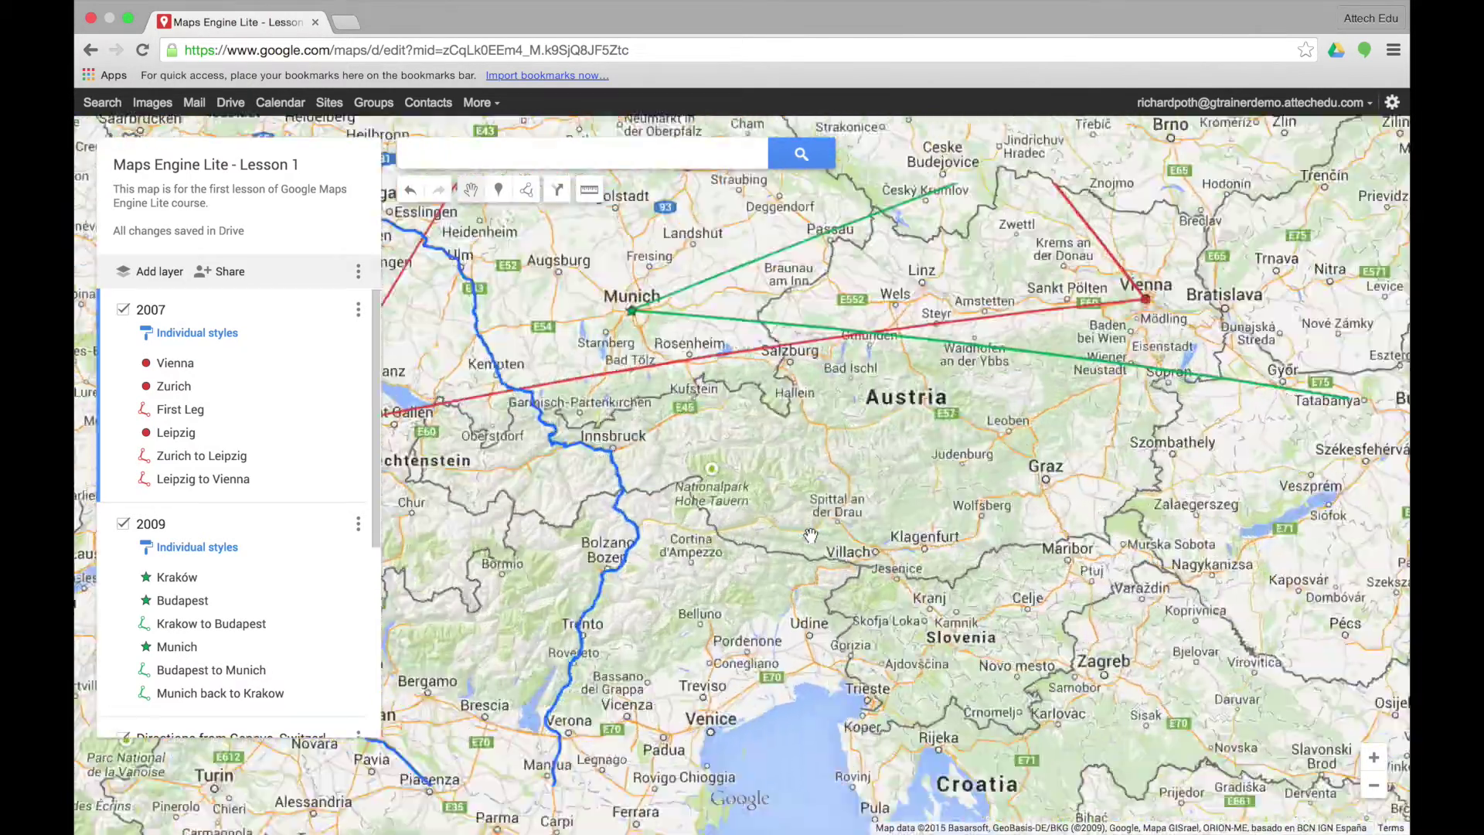
pyautogui.scroll(-2, 810, 535)
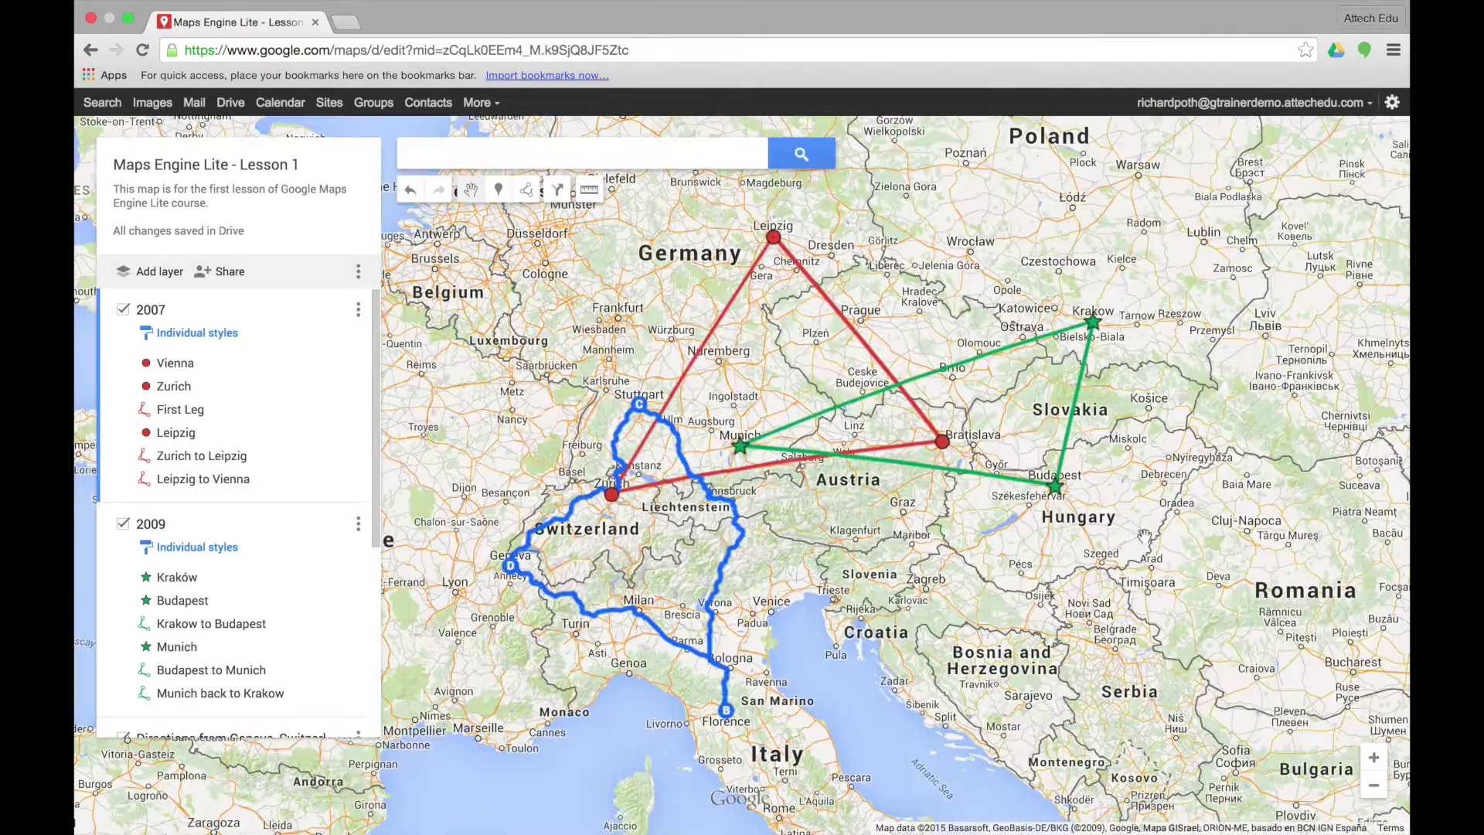
pyautogui.click(1374, 786)
pyautogui.click(1375, 788)
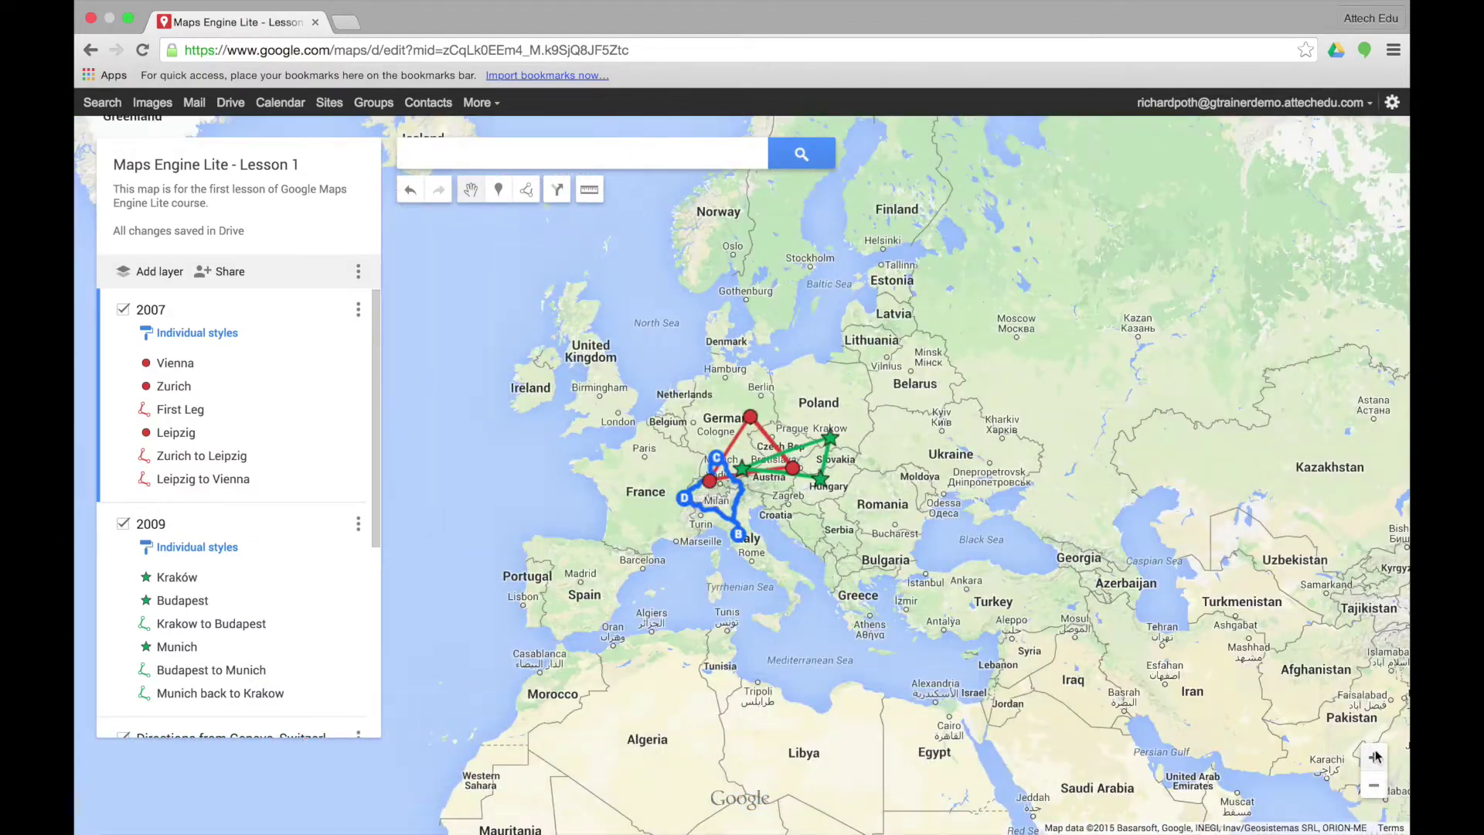
pyautogui.click(1375, 759)
pyautogui.click(1375, 759)
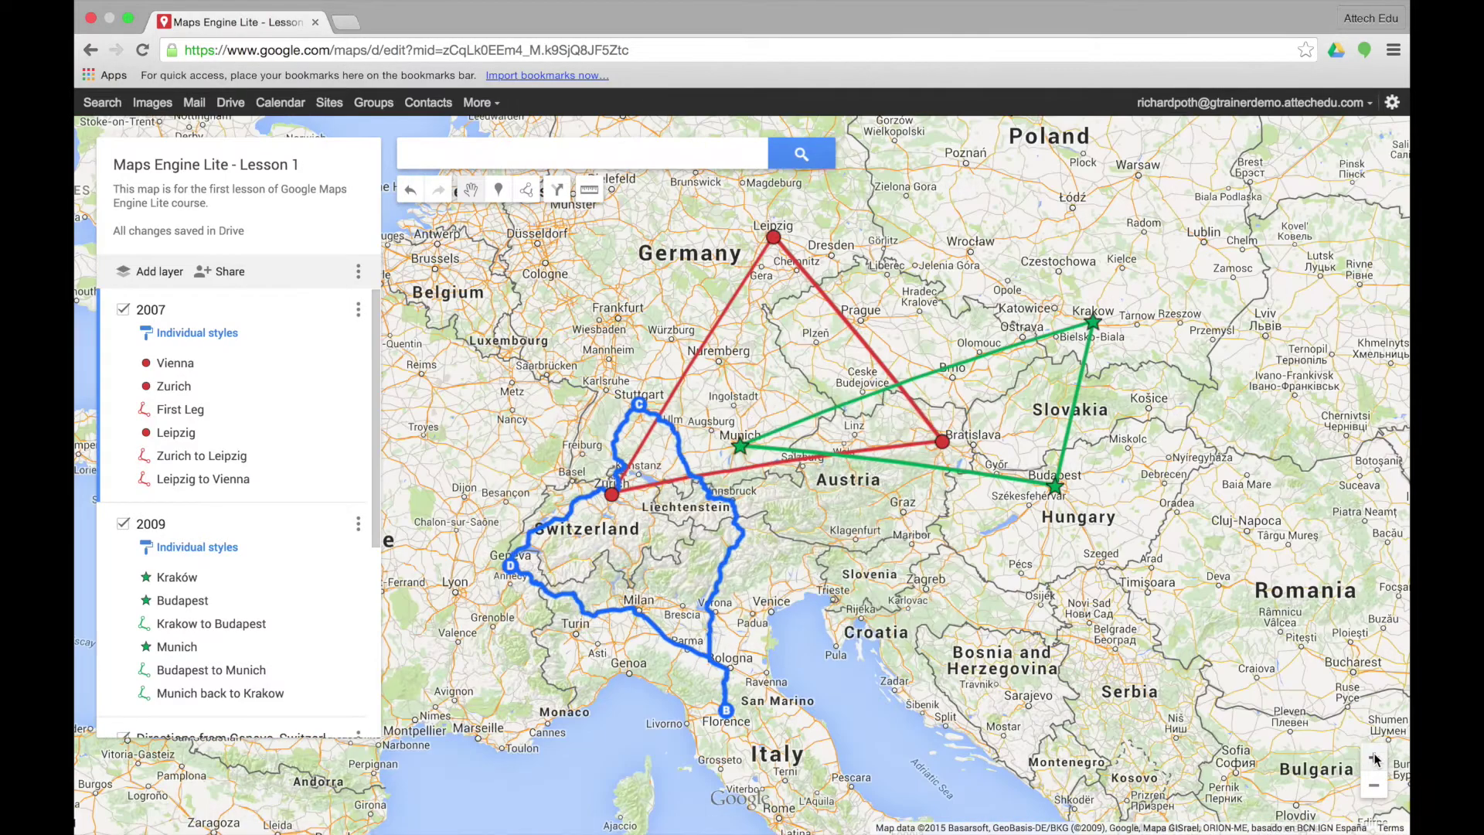
pyautogui.click(1375, 759)
pyautogui.click(1375, 759)
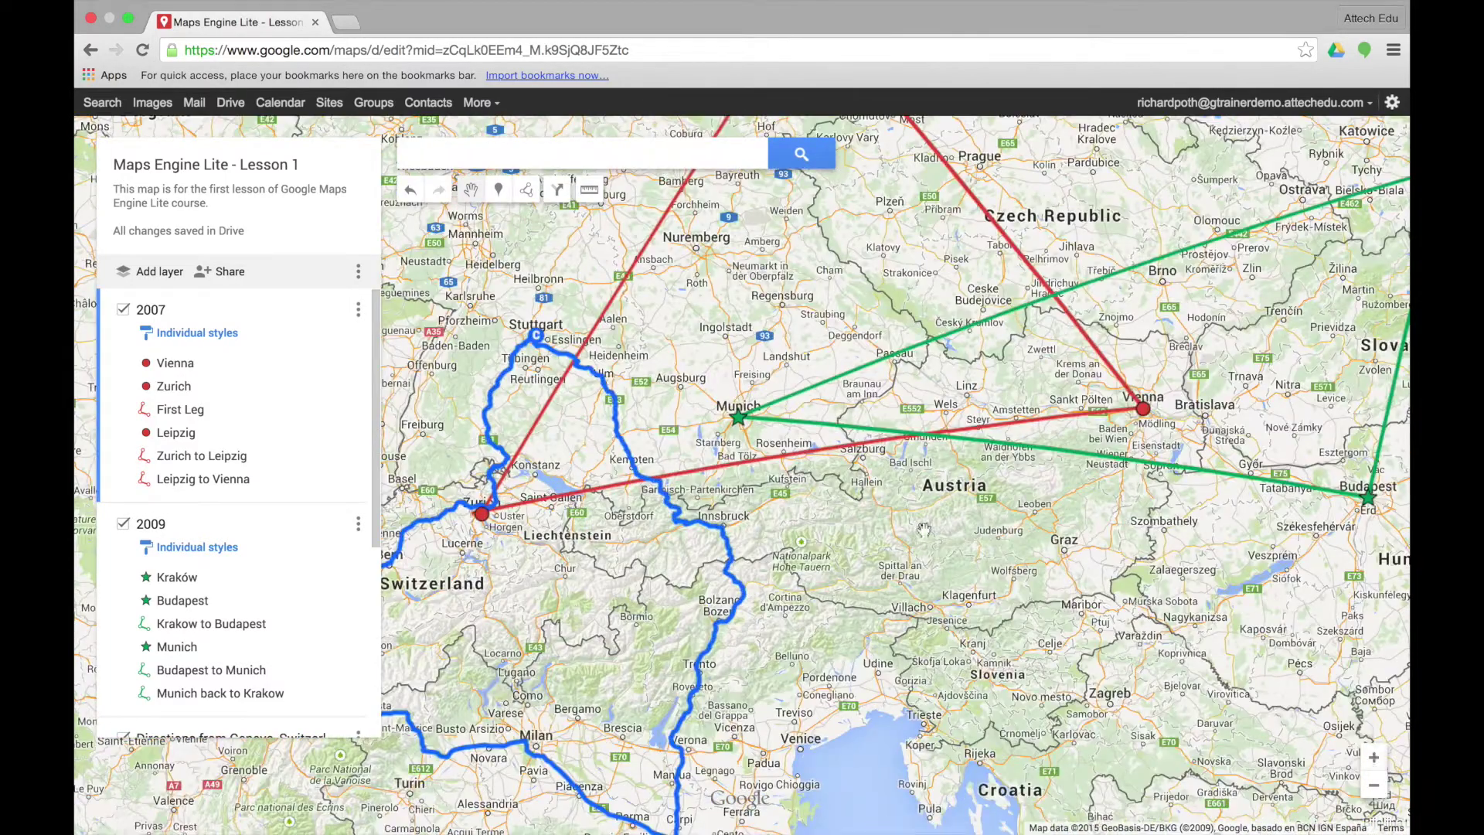
pyautogui.click(1373, 786)
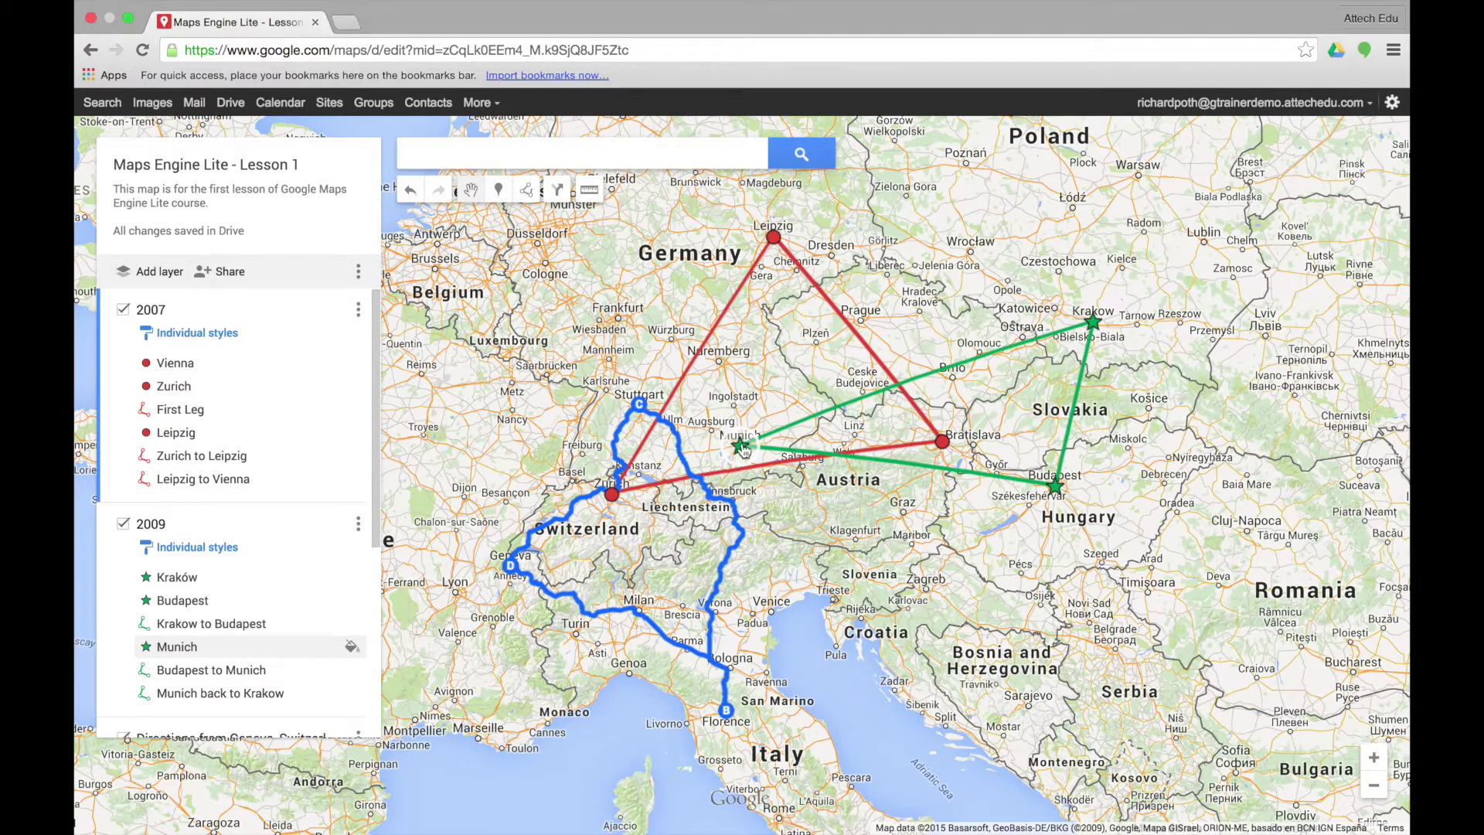
# View info for Munich, Budapest, Budapest to Munich and First Leg, then close it and centre on Munich and Stuttgart.
pyautogui.click(741, 446)
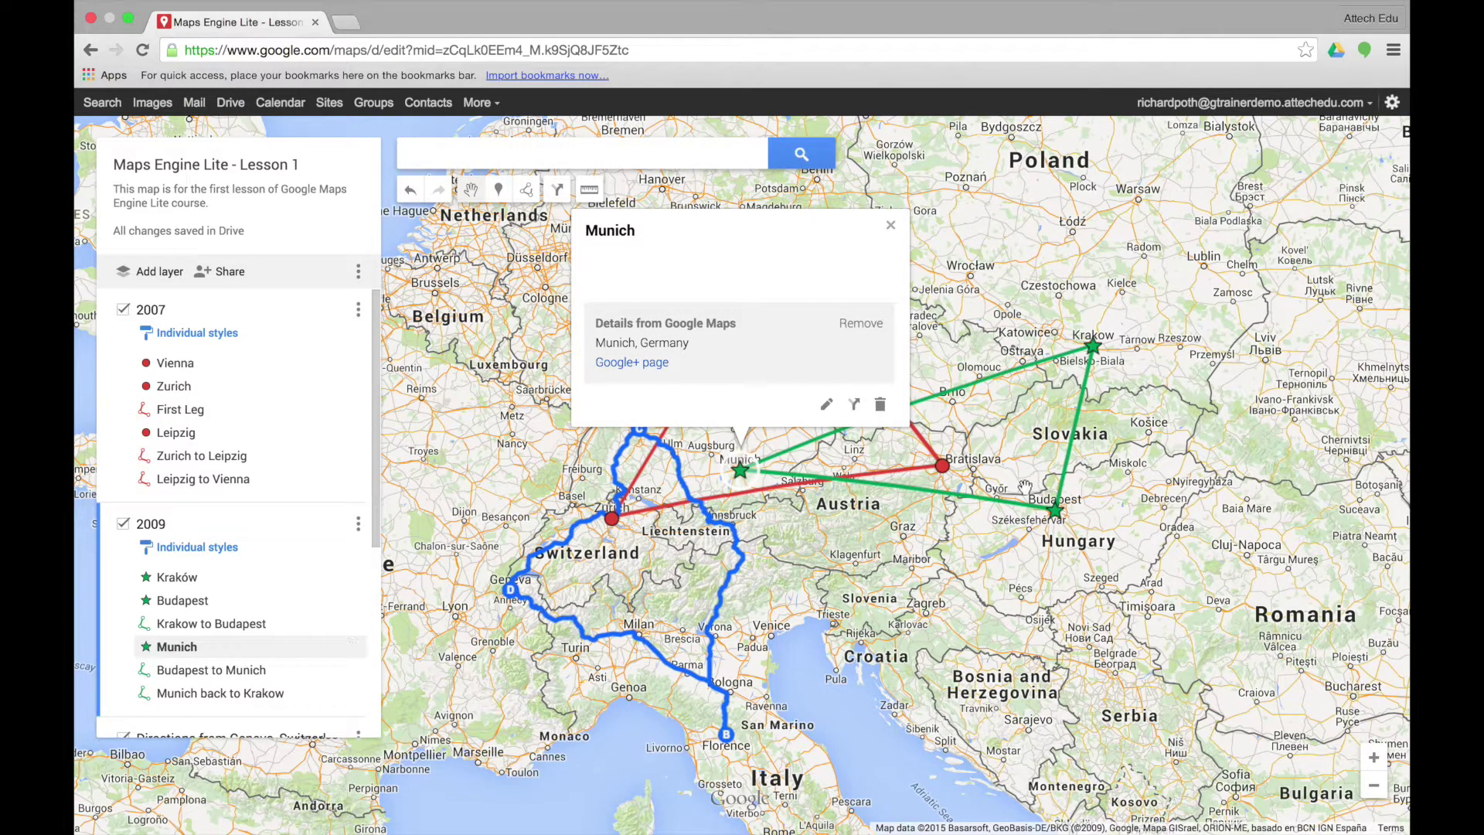
pyautogui.click(1056, 514)
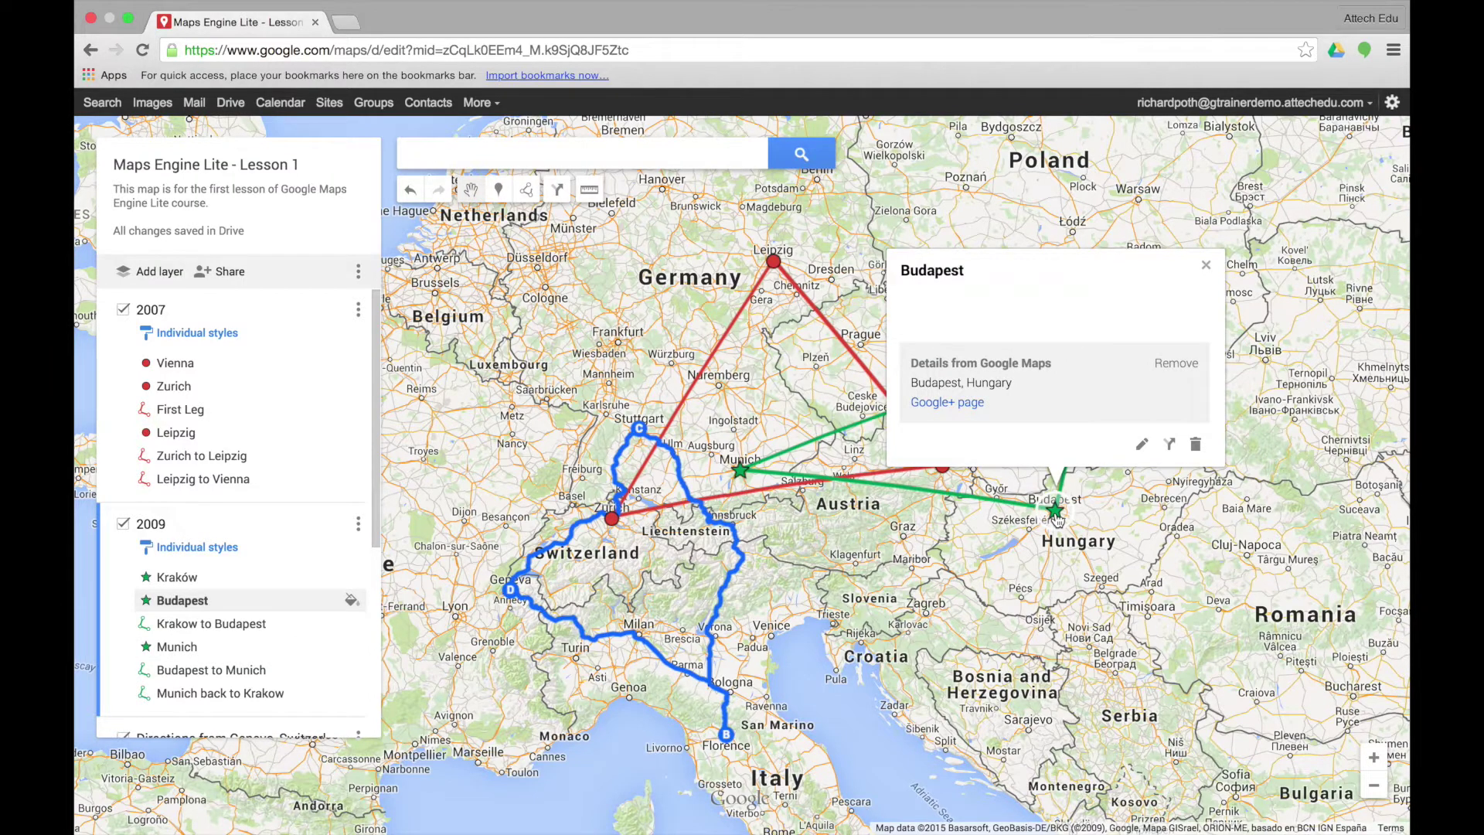
pyautogui.doubleClick(907, 496)
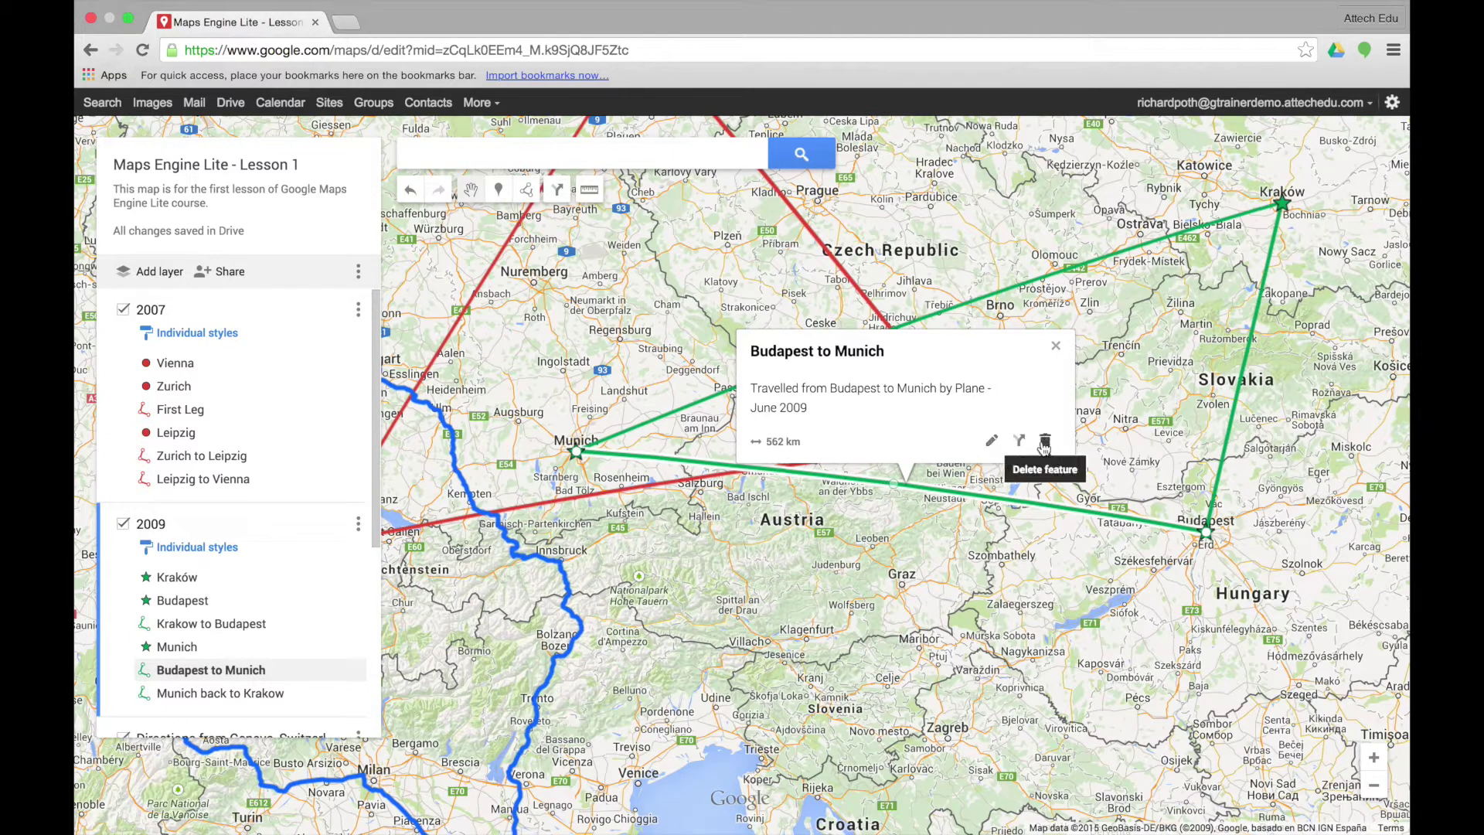
pyautogui.click(625, 495)
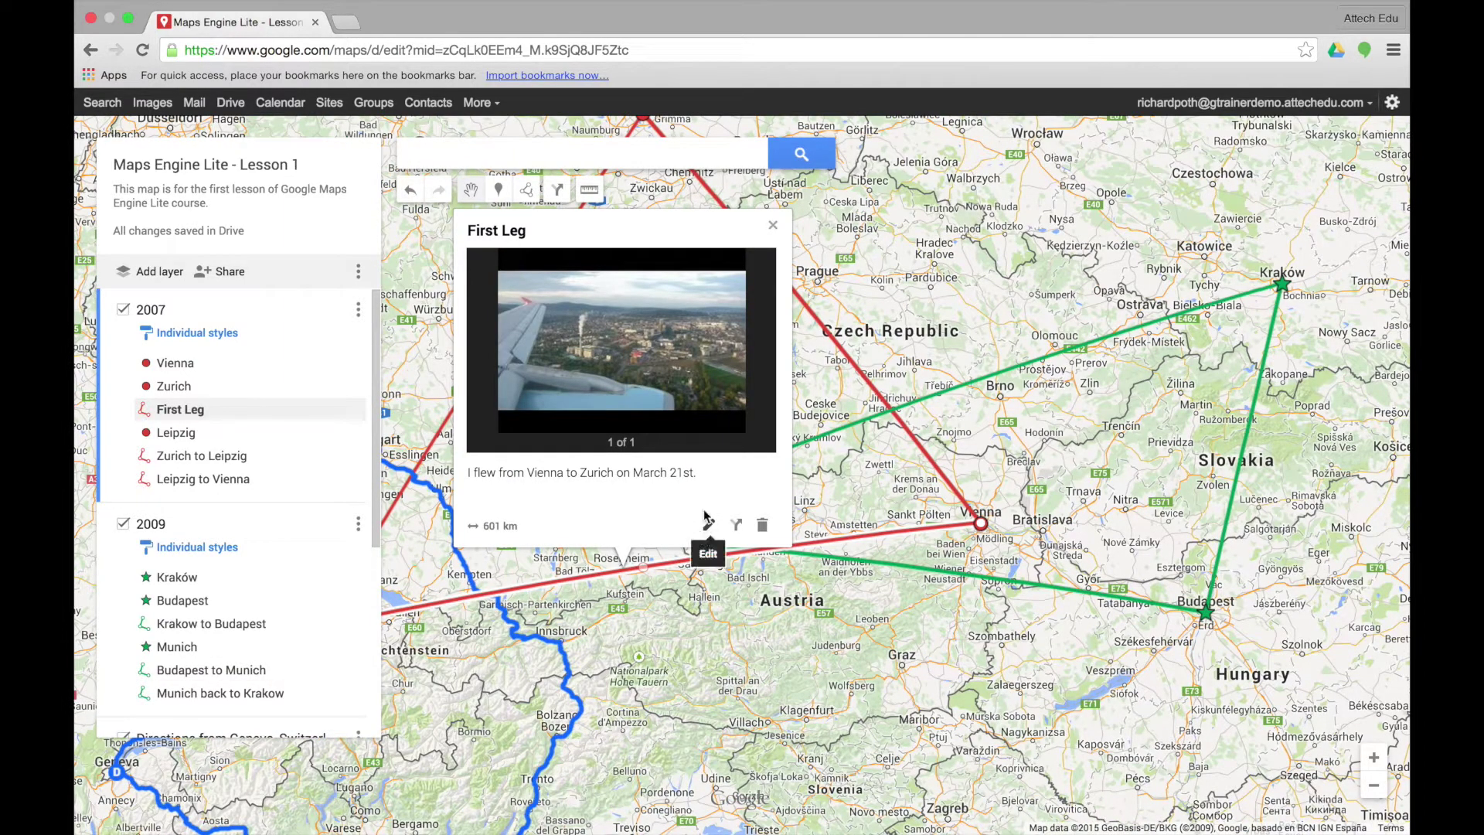
pyautogui.click(775, 231)
pyautogui.moveTo(456, 542); pyautogui.dragTo(804, 536)
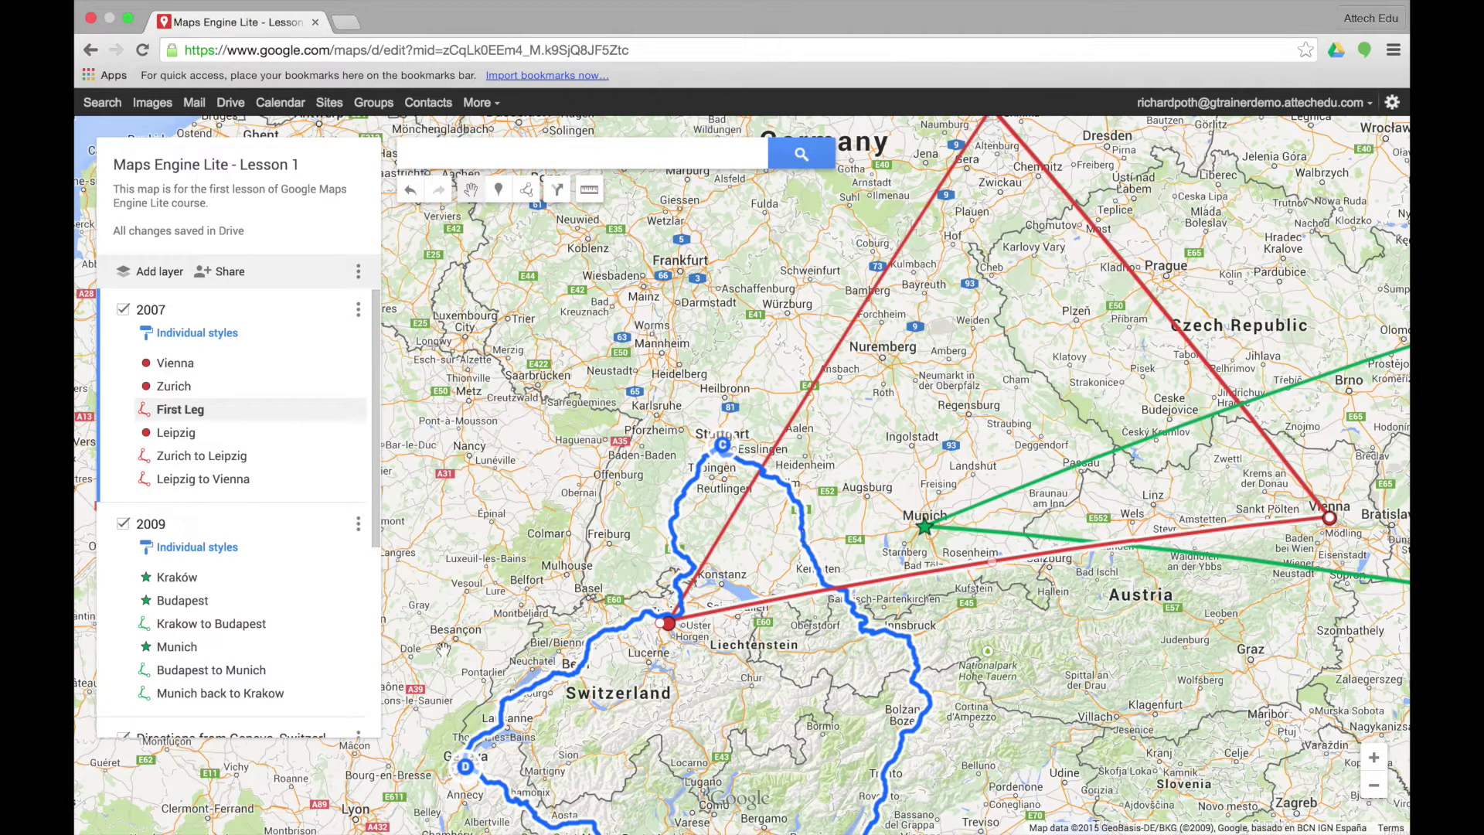
# Select the Geneva driving directions route on the Directions layer.
pyautogui.scroll(-5, 246, 610)
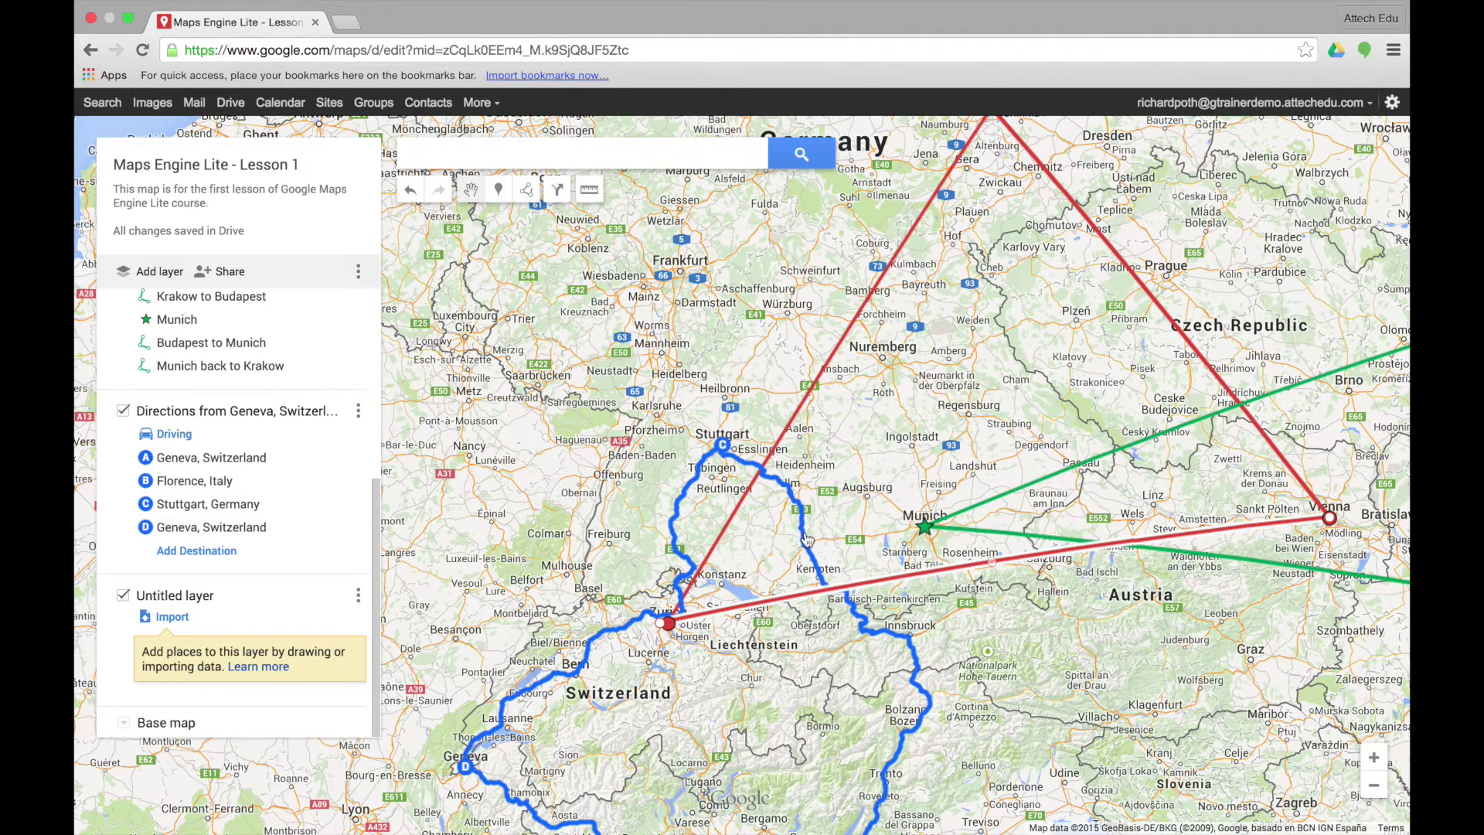
pyautogui.moveTo(802, 535); pyautogui.dragTo(841, 412)
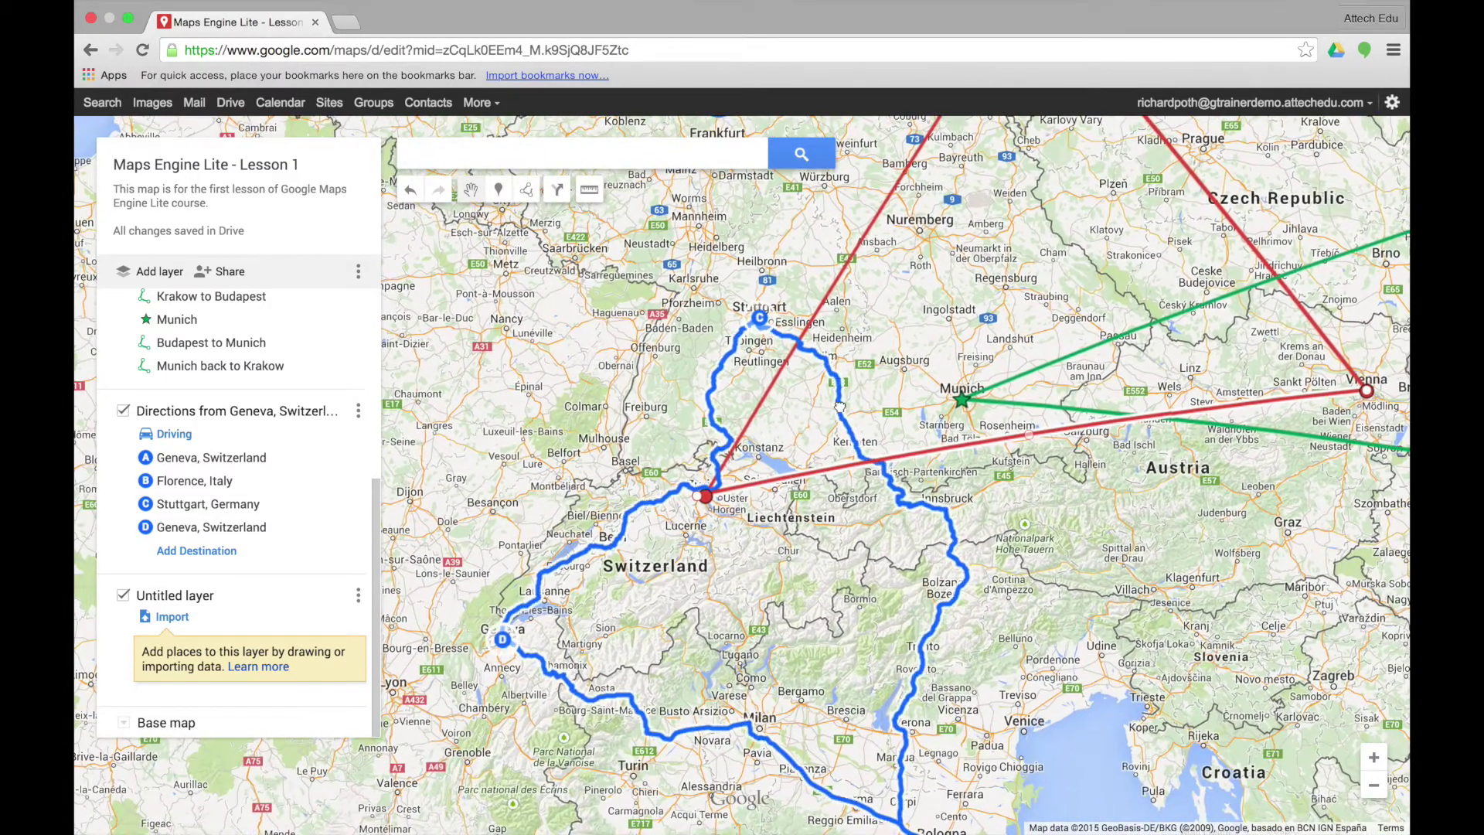
pyautogui.click(841, 412)
pyautogui.scroll(1, 841, 412)
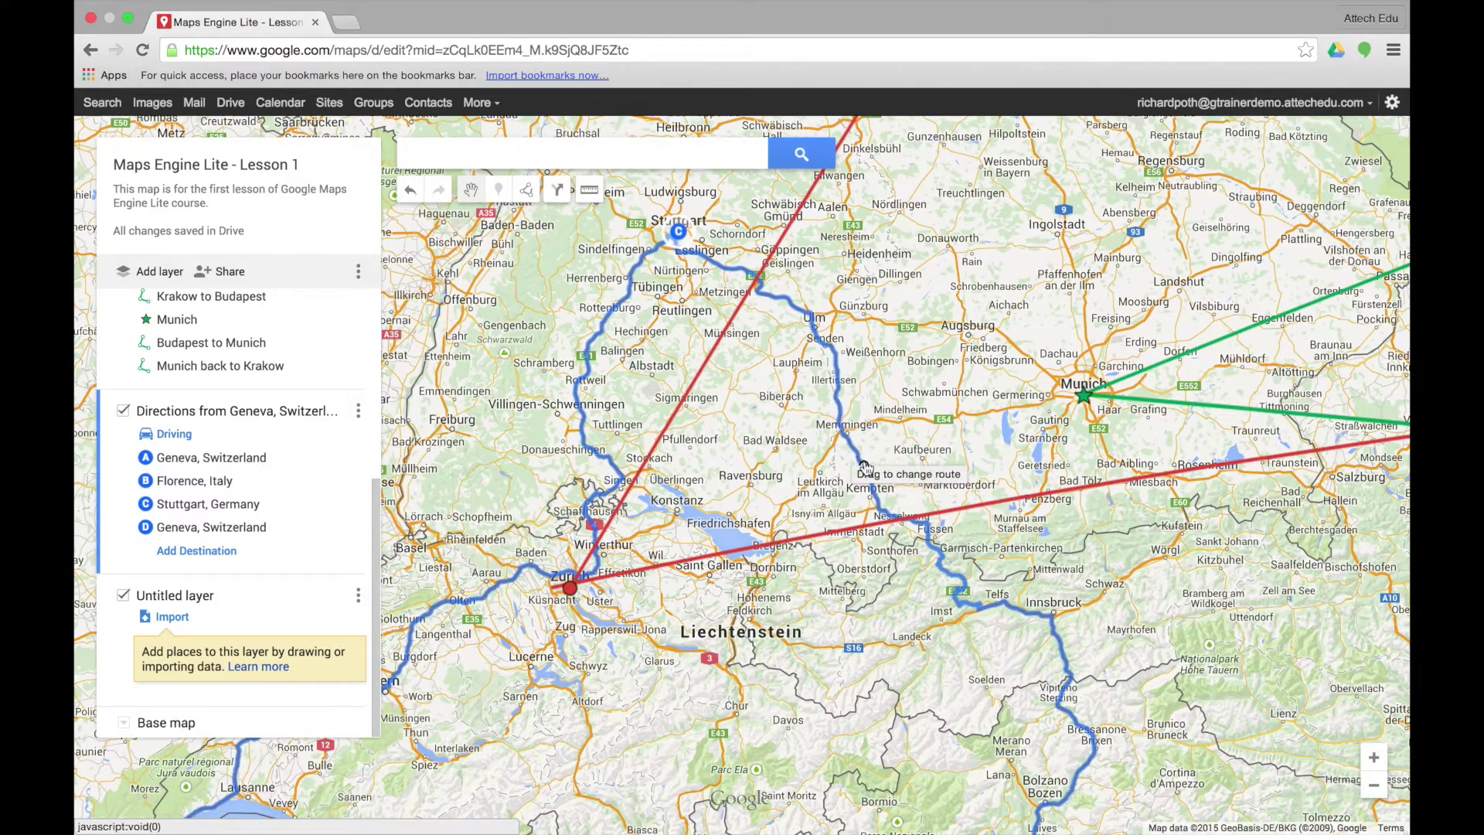
# Drag the route east toward Kaufbeuren and bend it through a point further south.
pyautogui.moveTo(858, 458); pyautogui.dragTo(936, 425)
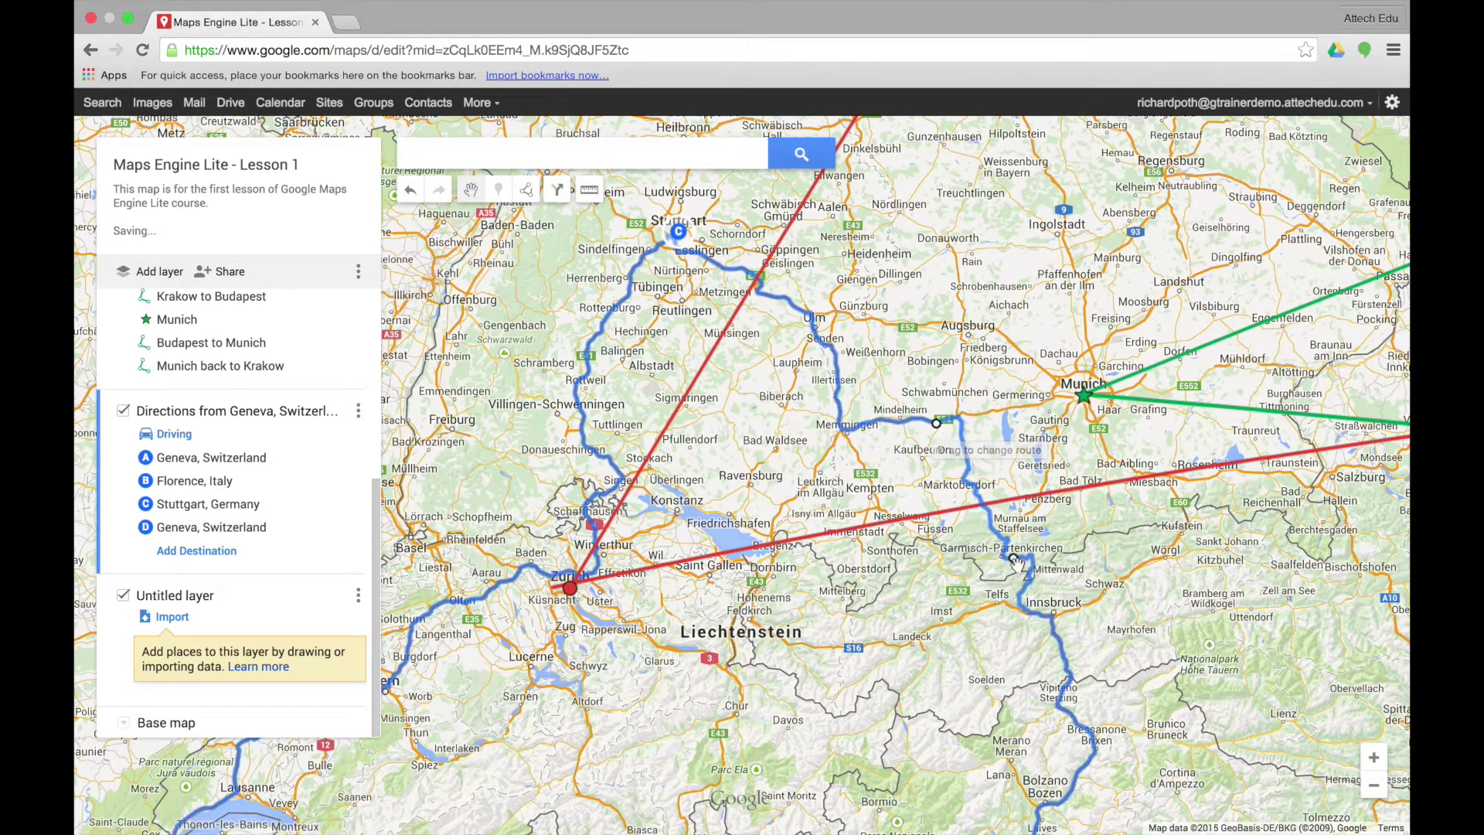
pyautogui.moveTo(1024, 564); pyautogui.dragTo(883, 625)
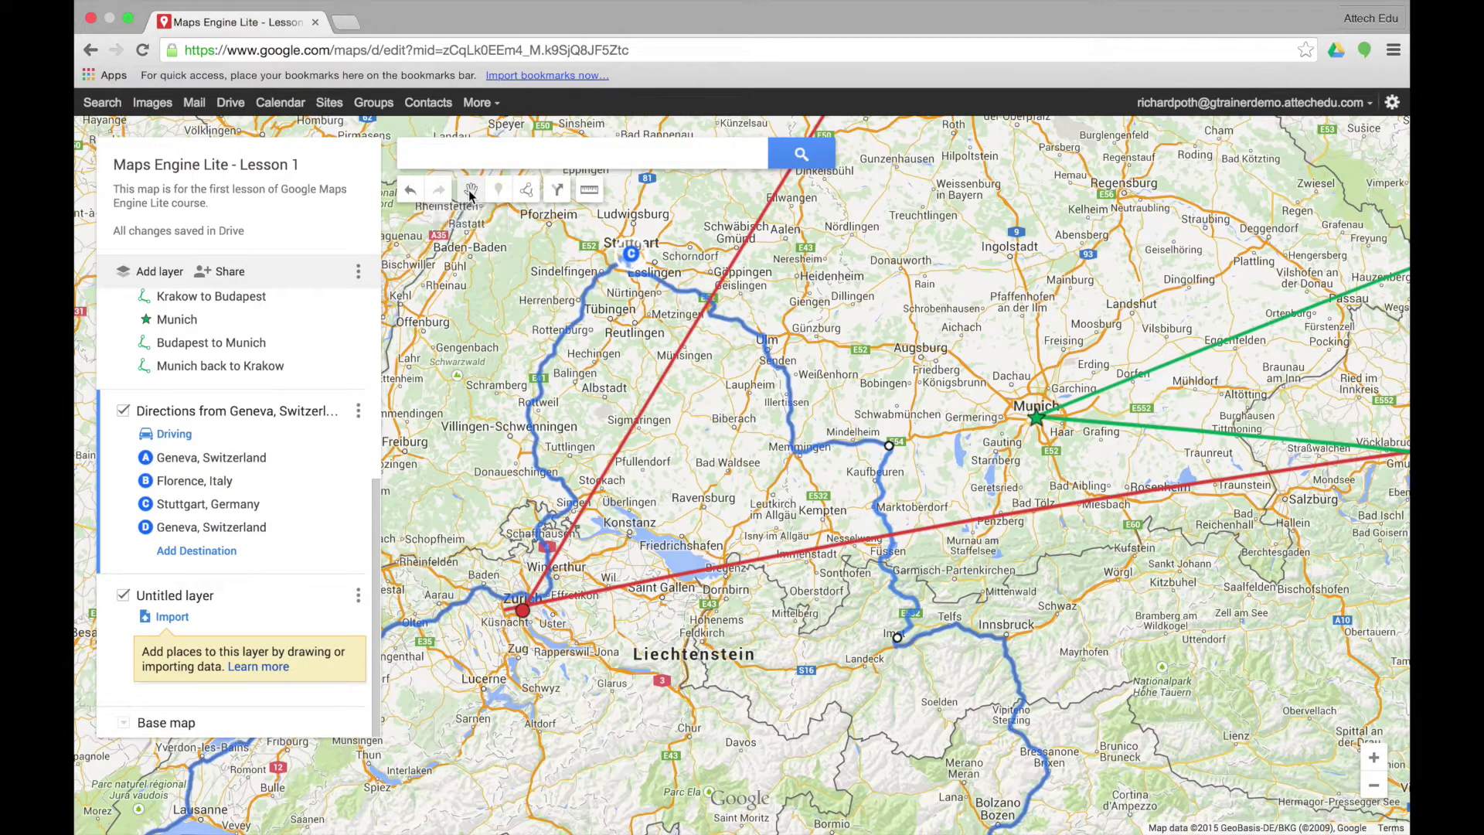
pyautogui.moveTo(779, 385); pyautogui.dragTo(1042, 382)
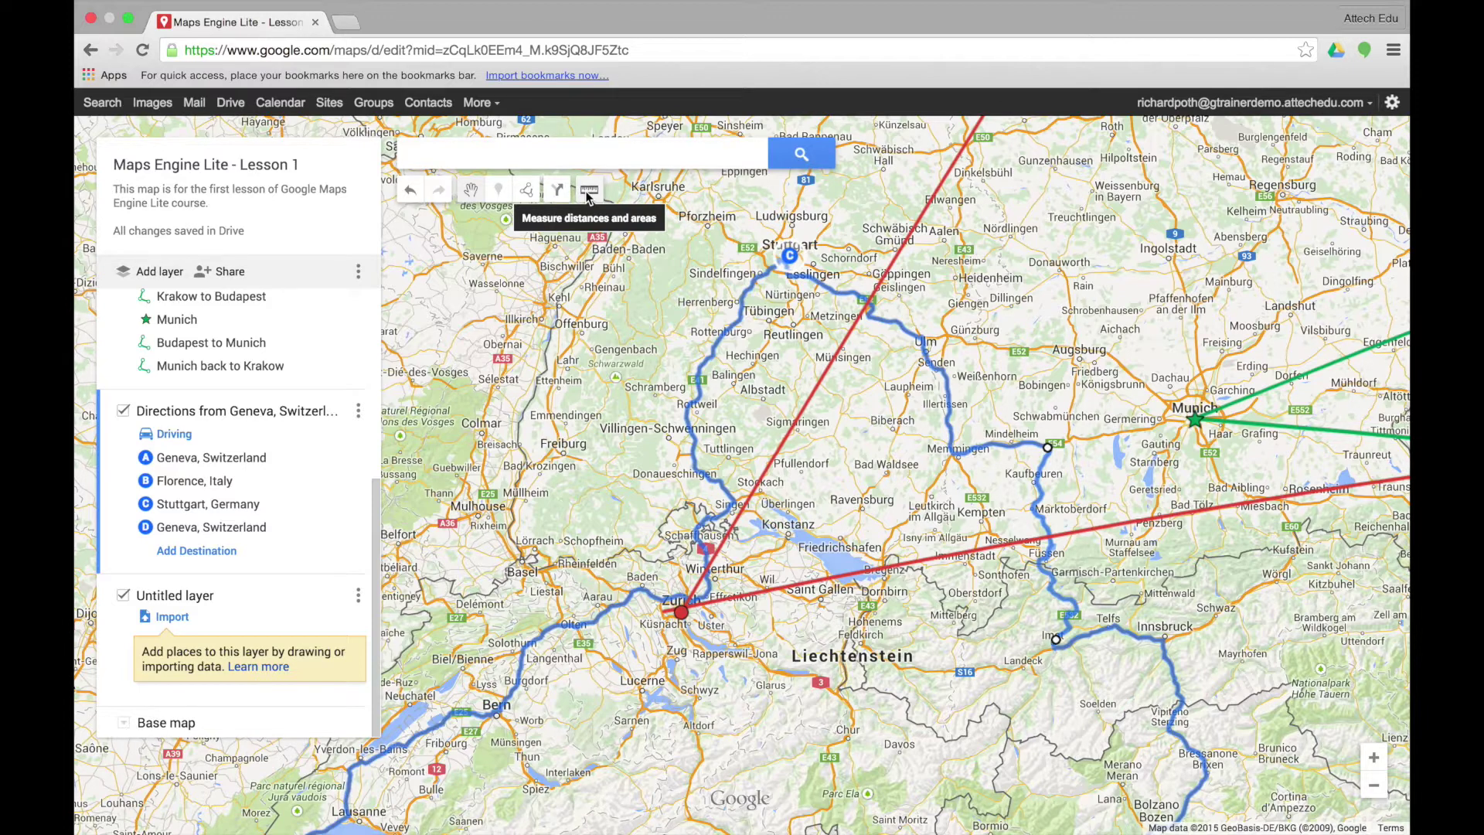
# Search for 'singapore' and jump the map to Singapore.
pyautogui.click(563, 152)
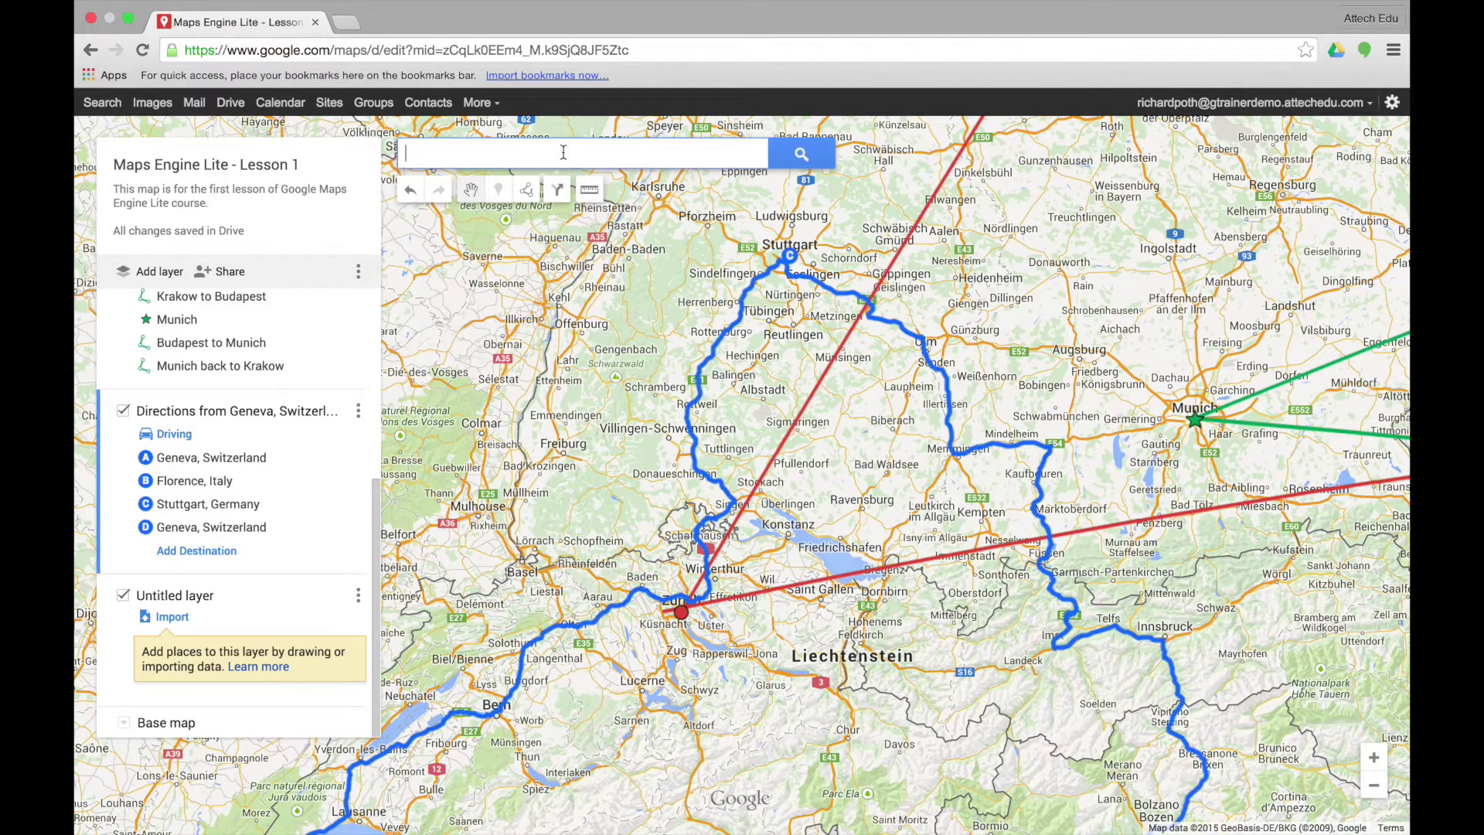
pyautogui.write('singapore')
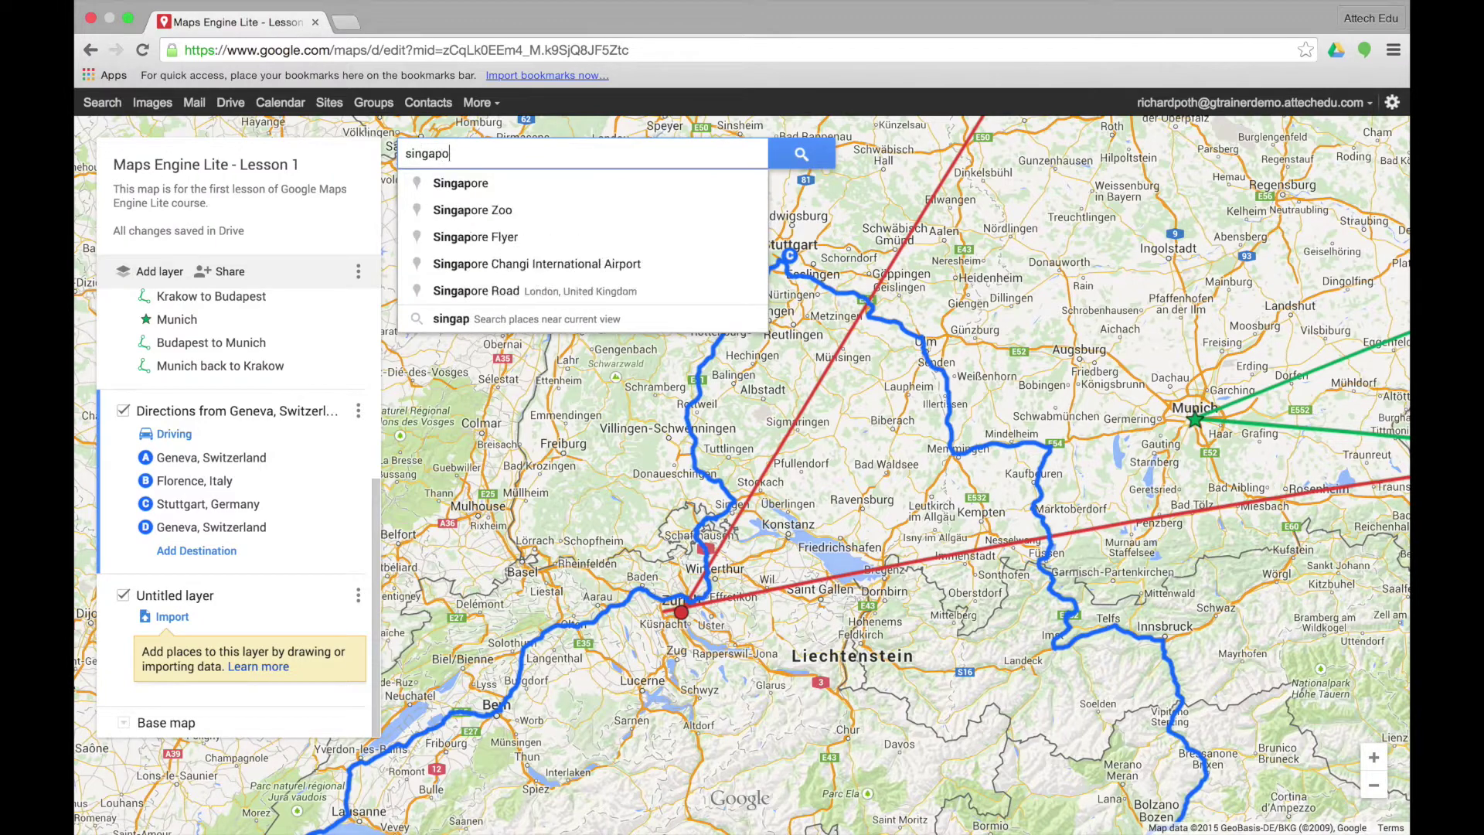
pyautogui.click(802, 153)
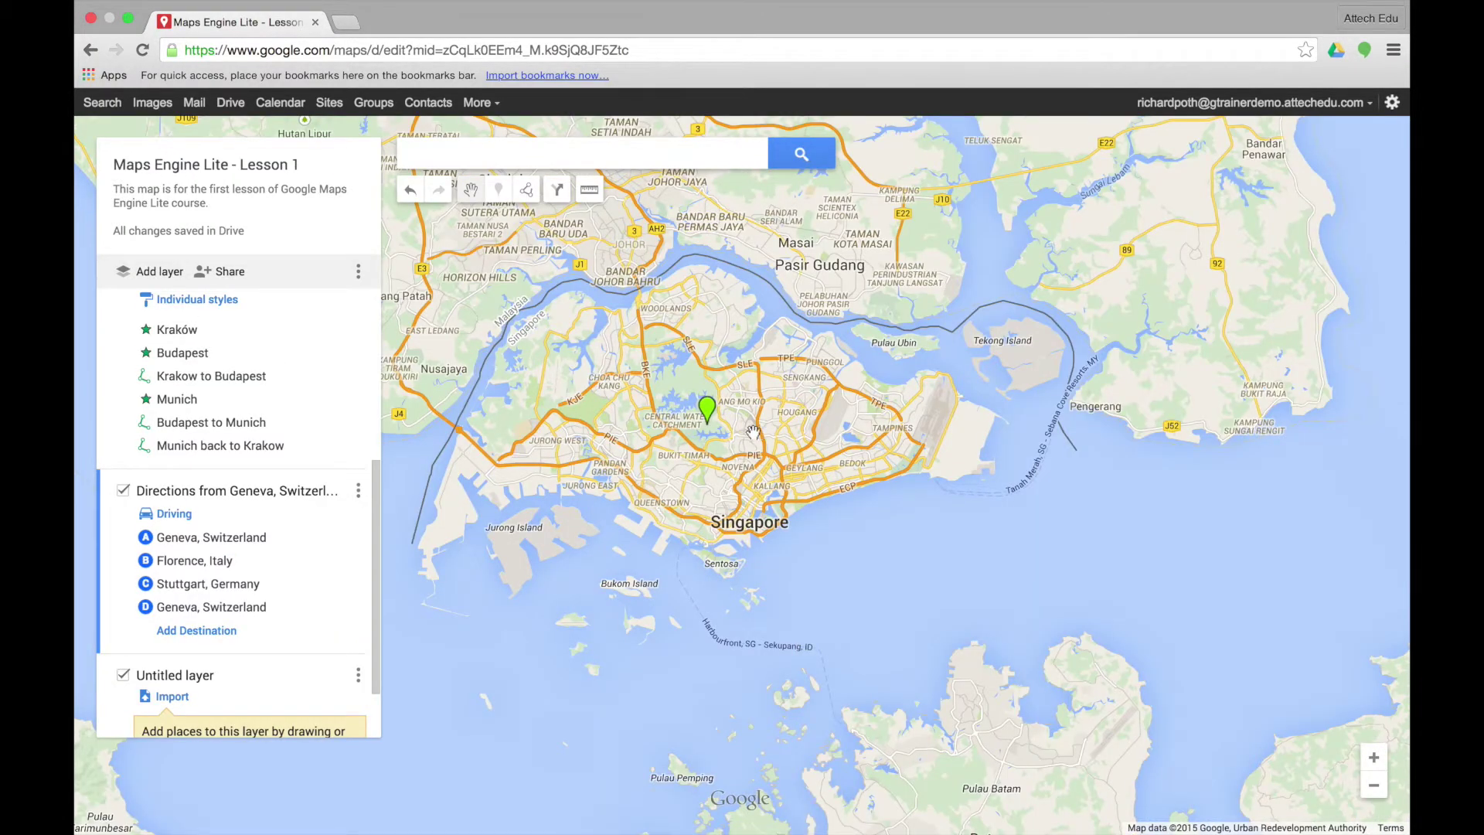
# Search 'mucich', select Munich, Germany, then zoom out and reposition the map around it.
pyautogui.click(649, 154)
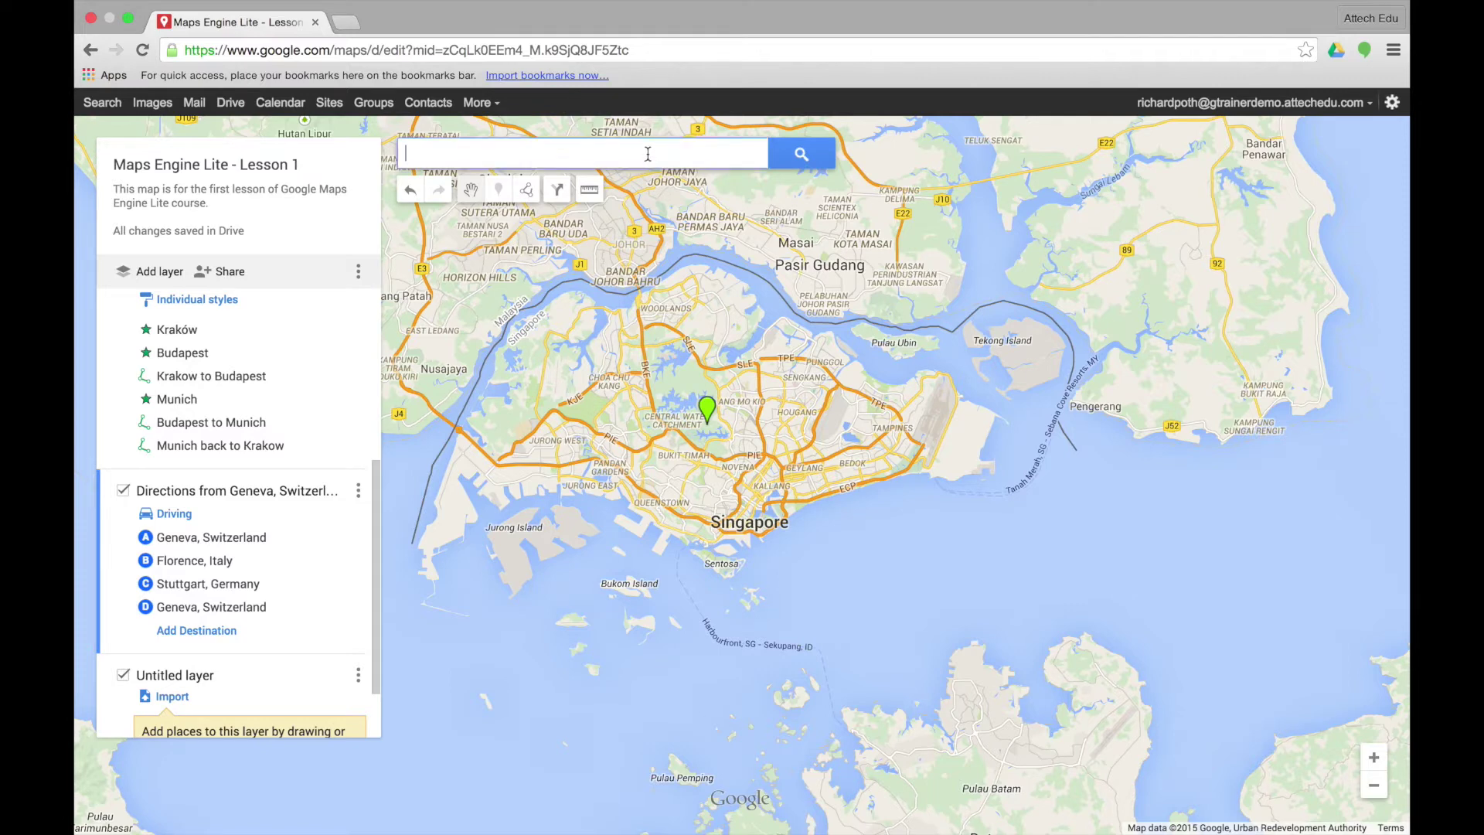
pyautogui.write('mucich')
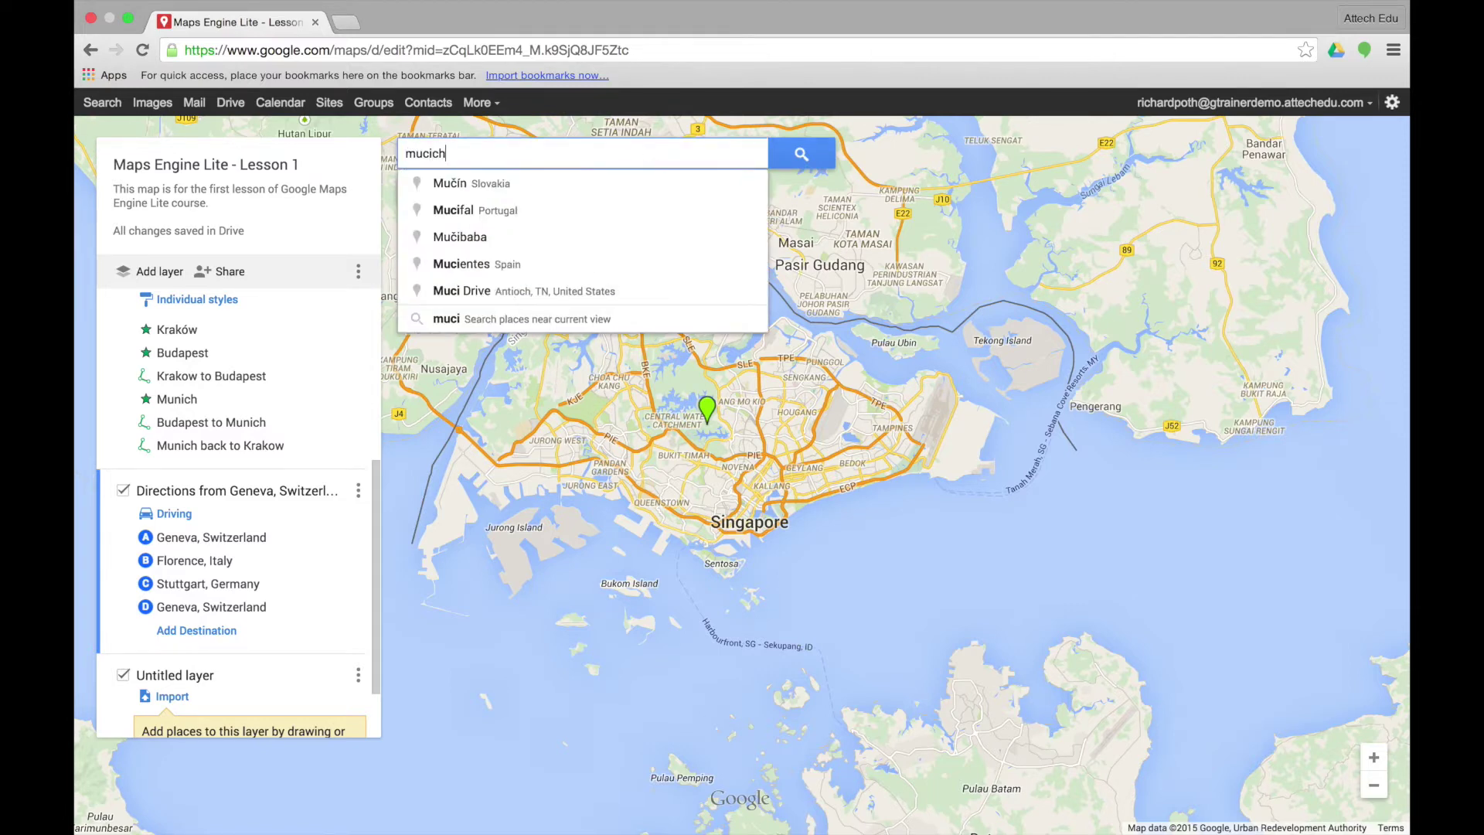
pyautogui.click(596, 189)
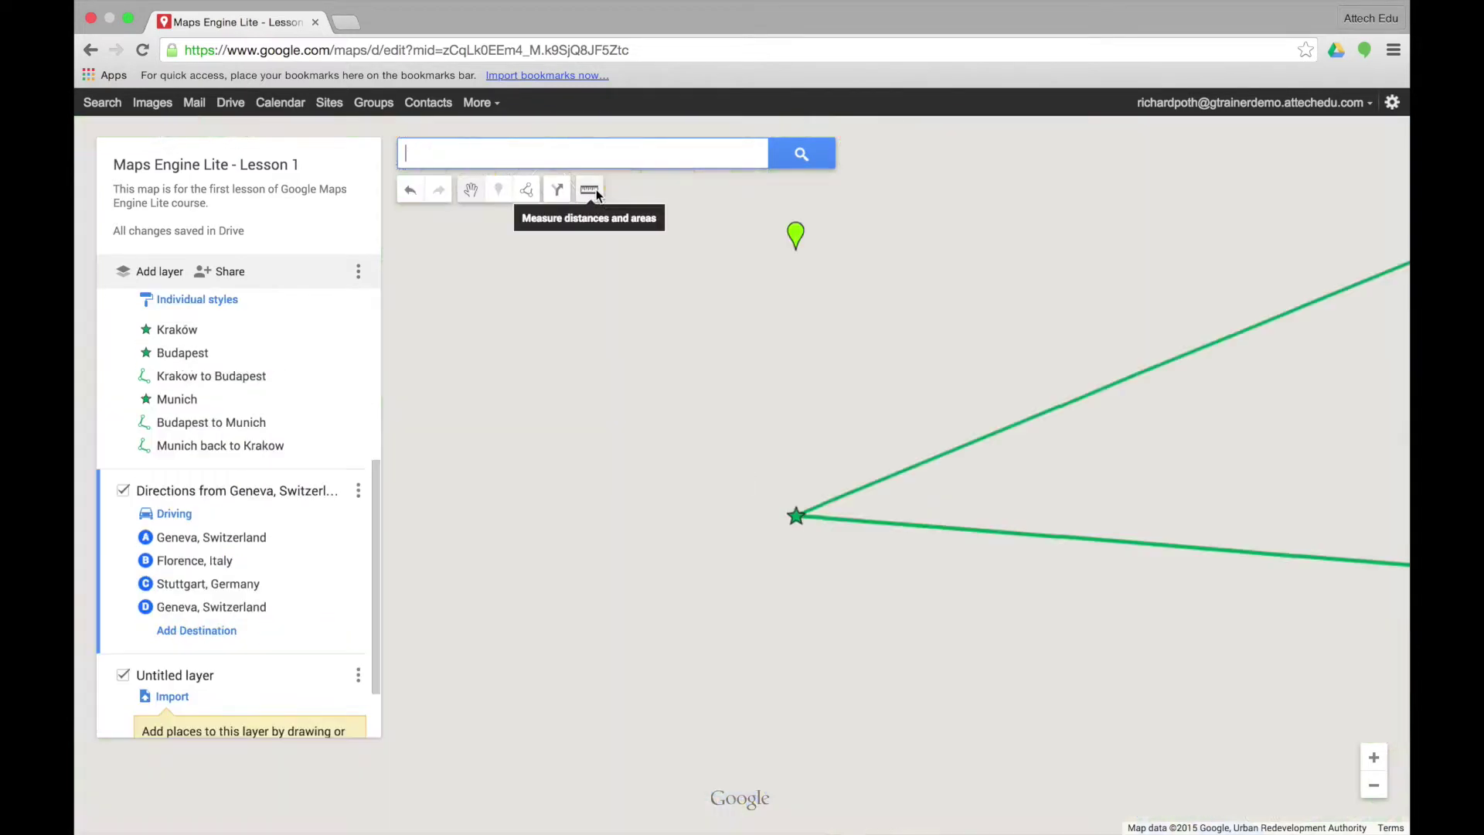
pyautogui.scroll(-1, 909, 549)
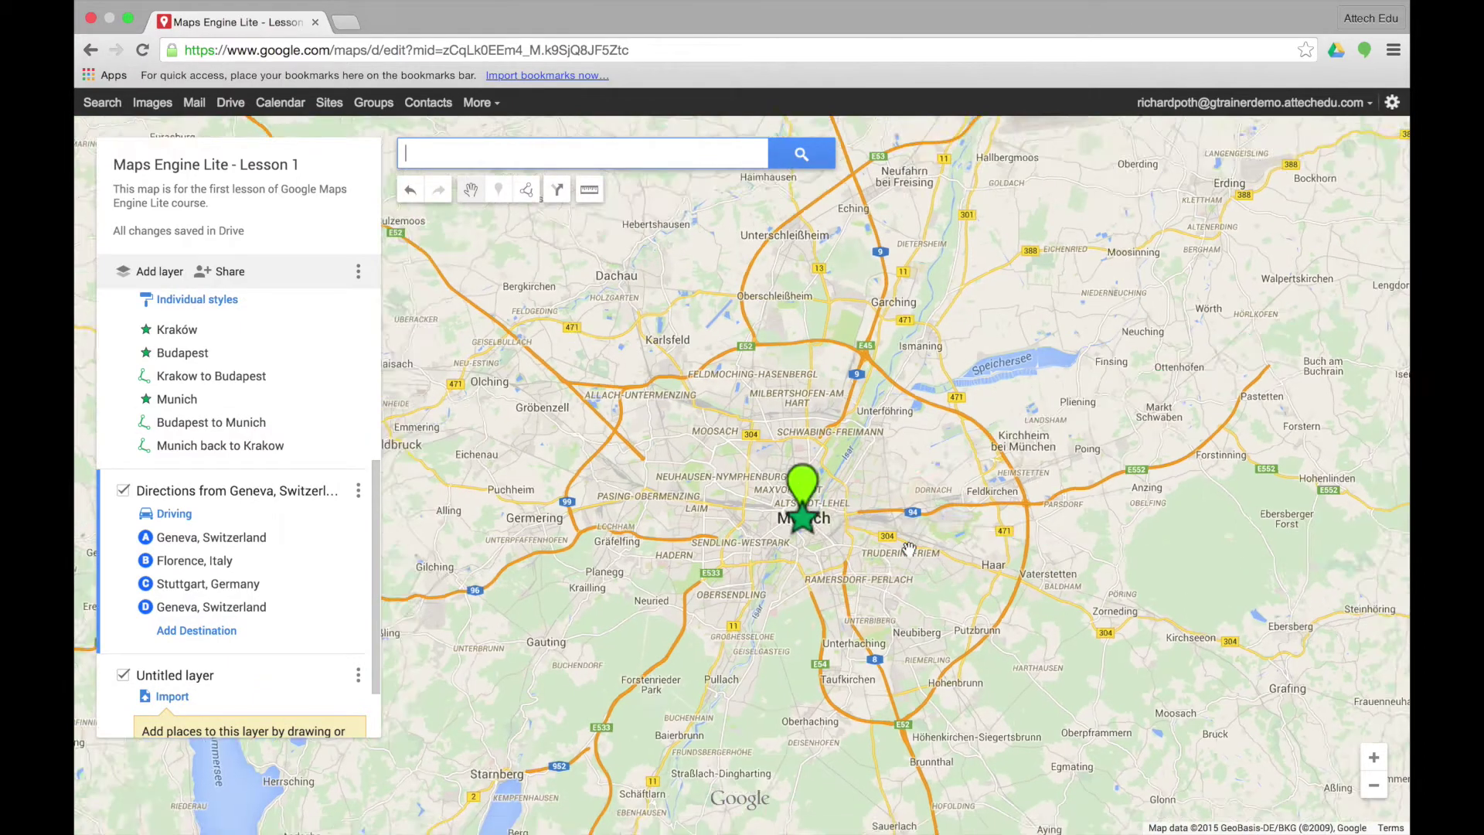
pyautogui.scroll(-1, 909, 549)
pyautogui.moveTo(909, 549); pyautogui.dragTo(638, 408)
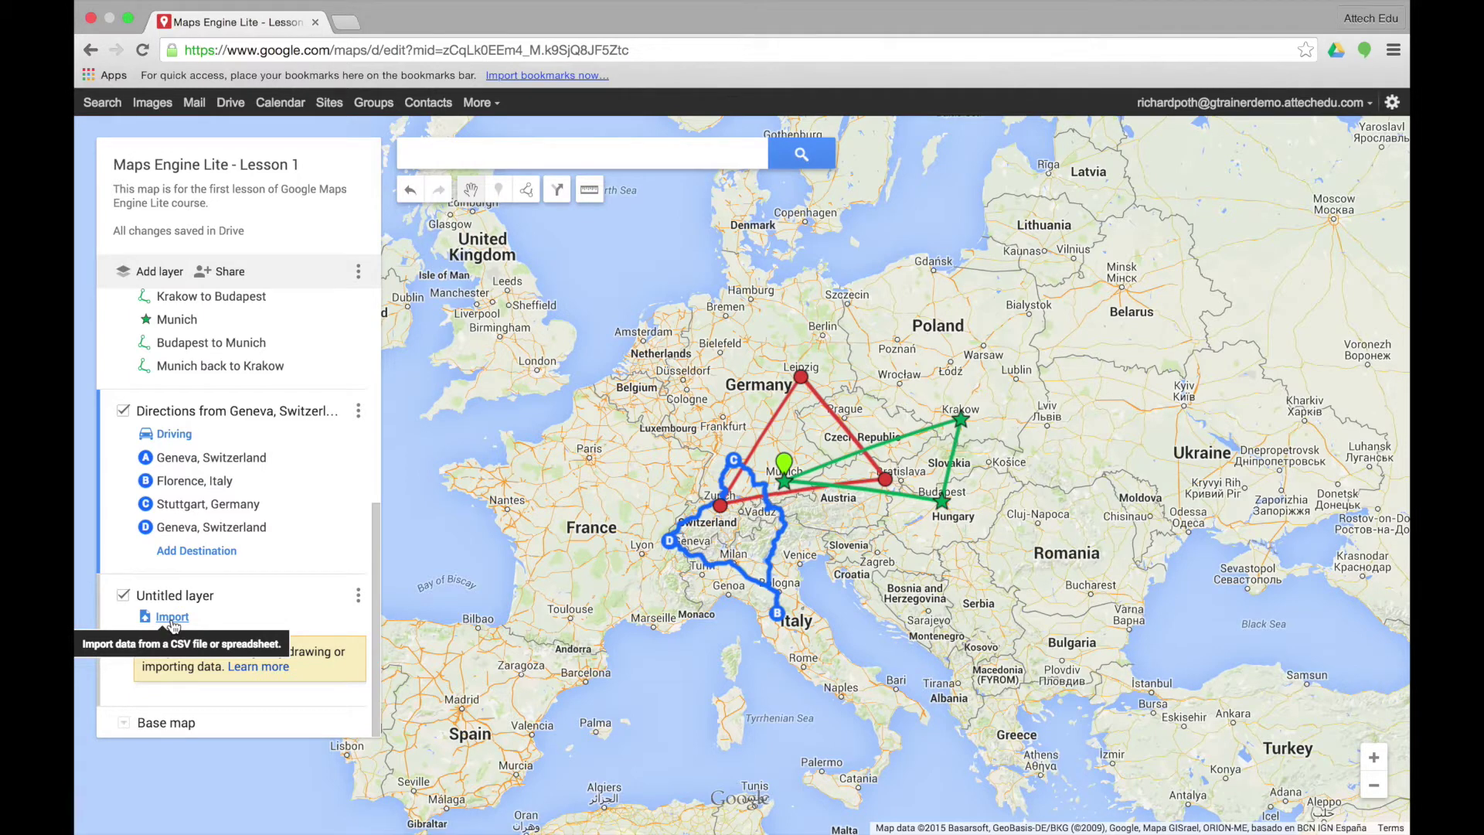
# Open the Base map style gallery showing the nine map styles.
pyautogui.click(122, 725)
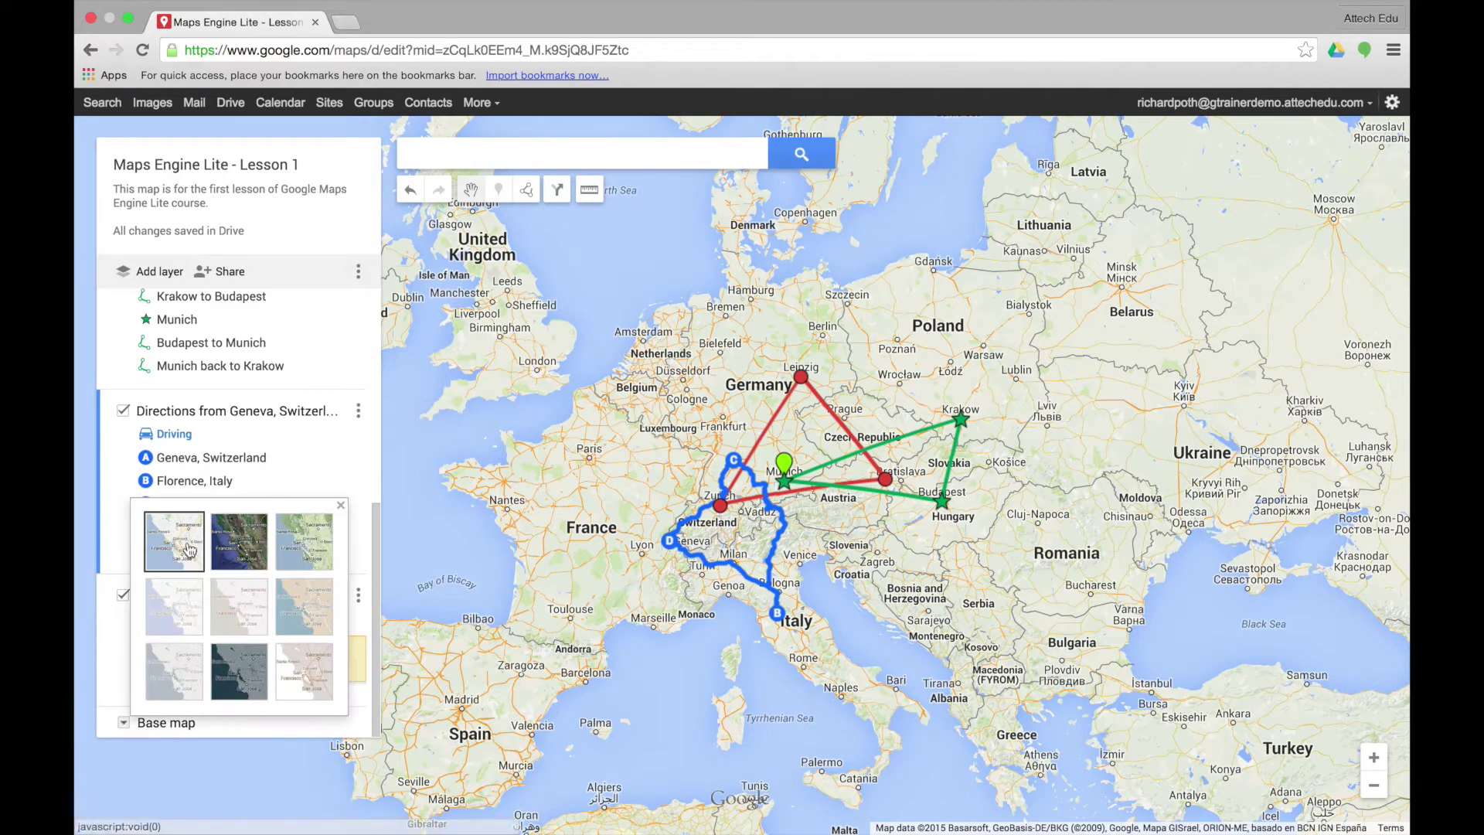